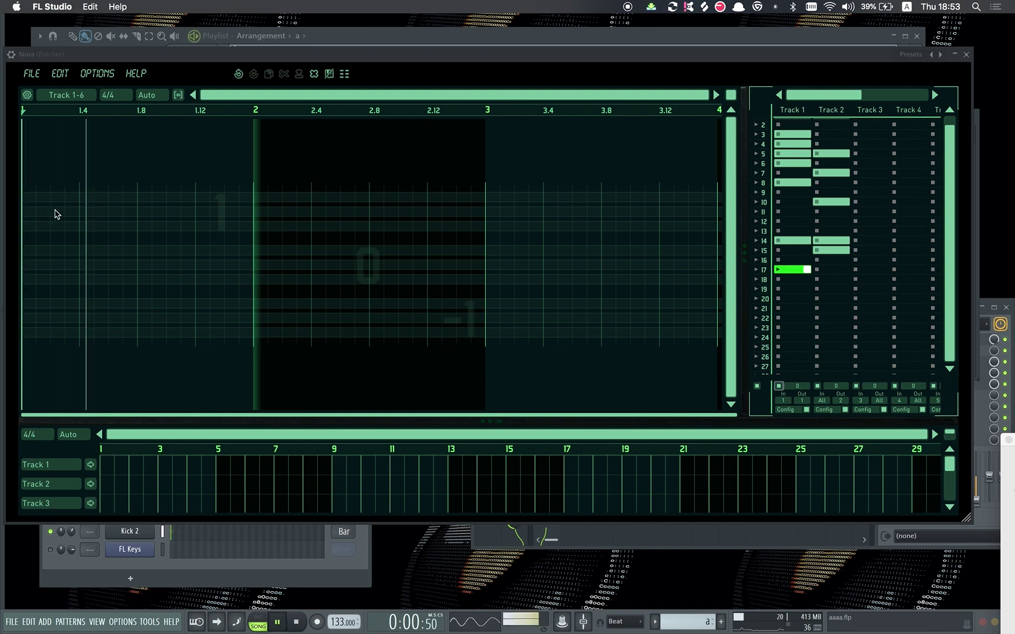
Start song playback and build the stack of notes at the start of bar 1, including one in the lowest and one in the uppermost row
mouse_move(4, 534)
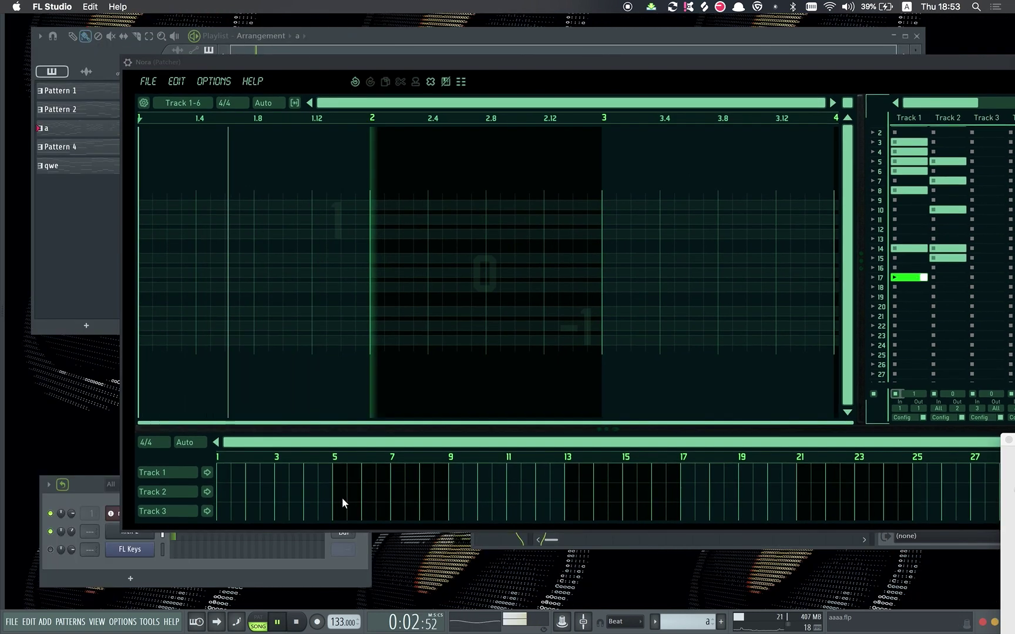
key(space)
key(space)
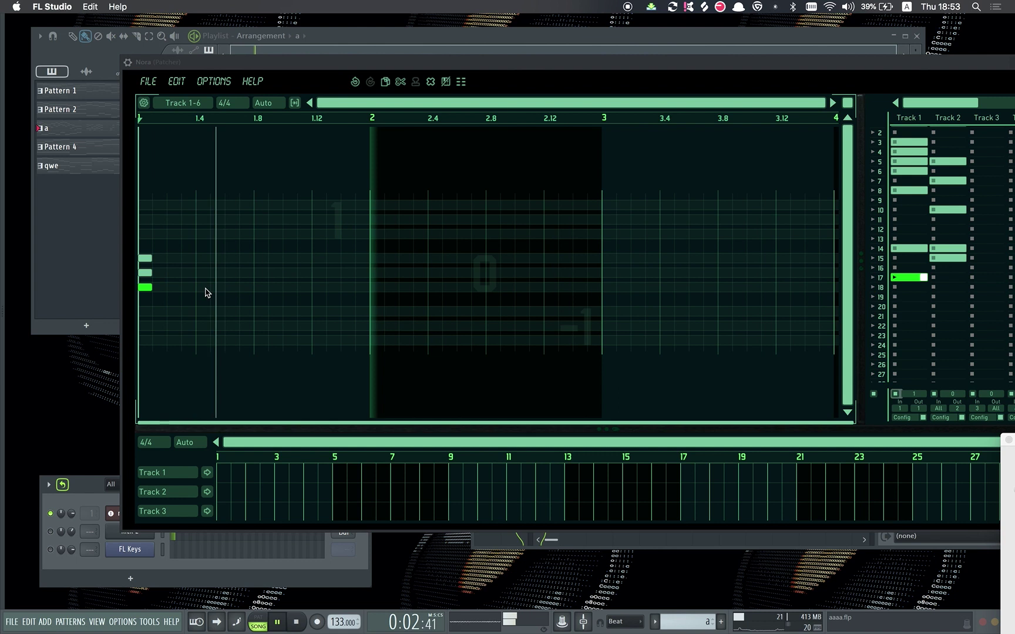
click(145, 341)
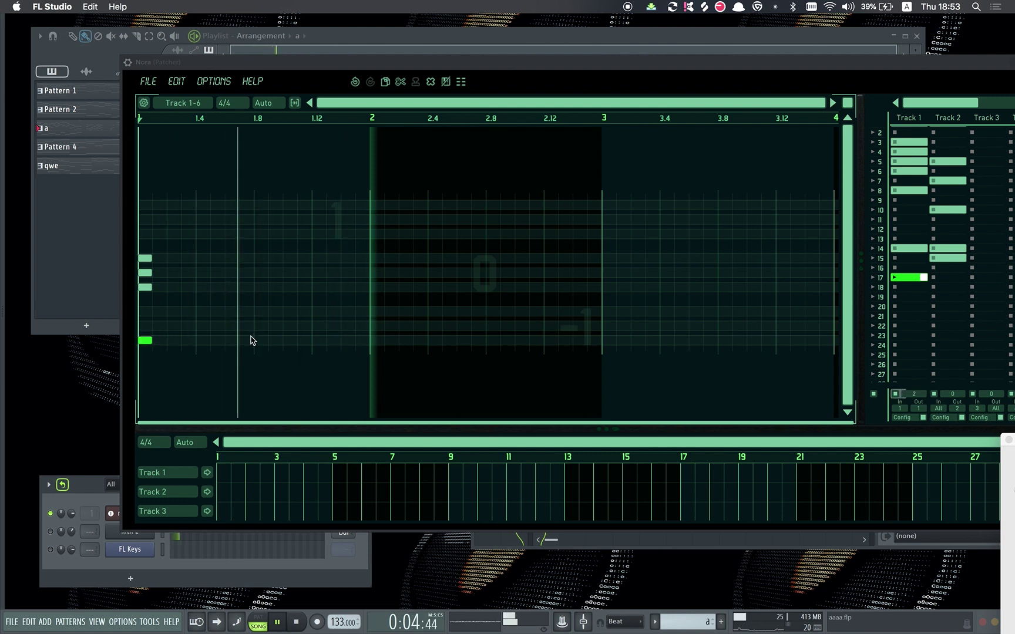
click(145, 205)
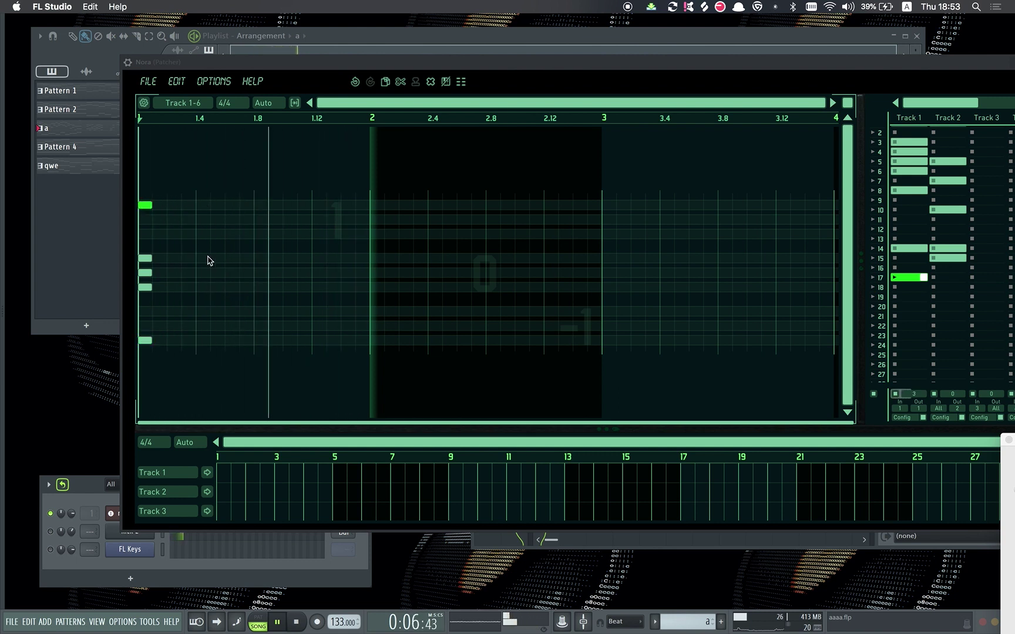
Add single octave 0 notes at 1.8 and 1.12, plus two lowest-row notes, one just before 1.4 and one between 1.4 and 1.8
click(260, 258)
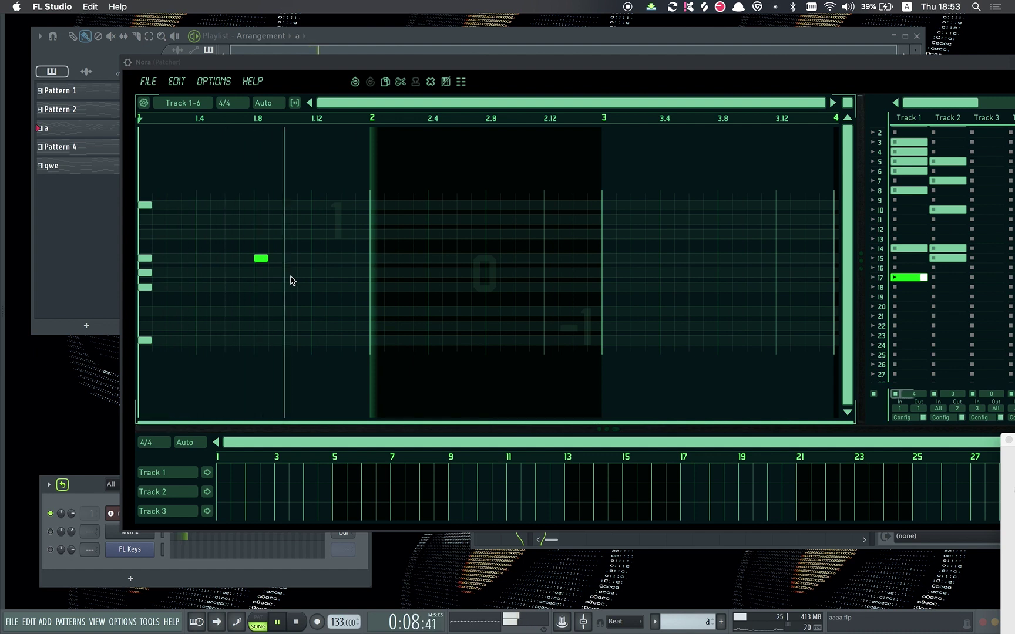
click(318, 273)
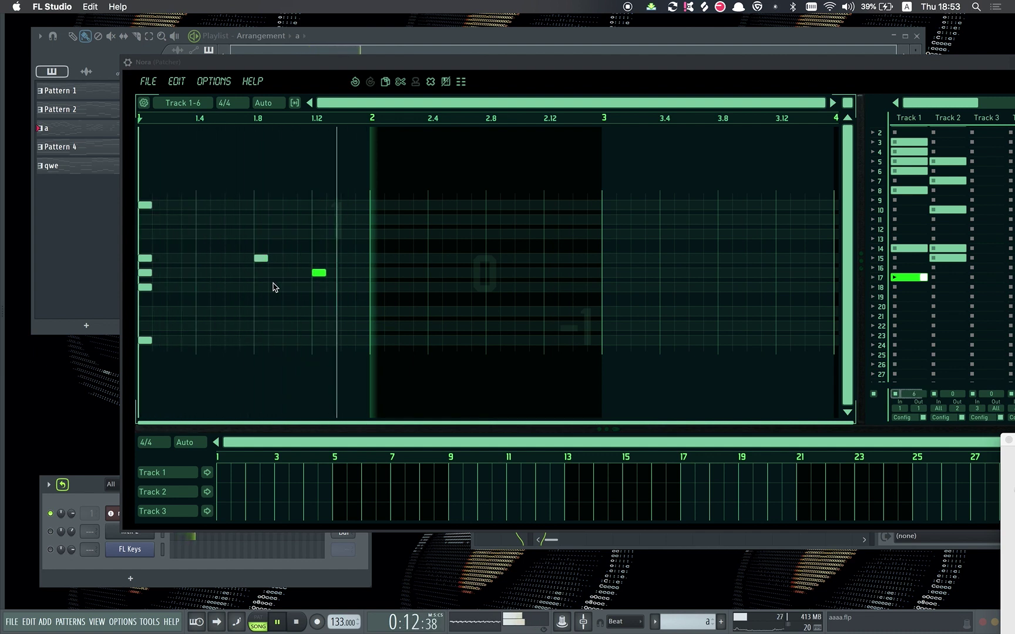
click(246, 341)
drag(247, 342, 187, 343)
click(232, 342)
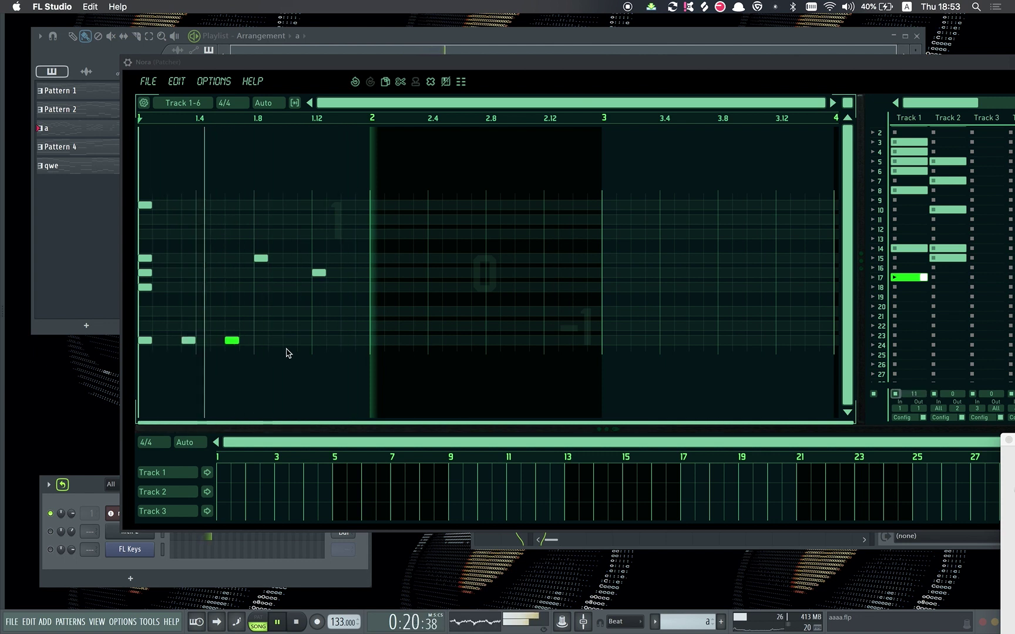
Place an octave 0 note on the last step of bar 1, in the same row as the 1.8 note, and set it to +3
click(359, 206)
click(358, 206)
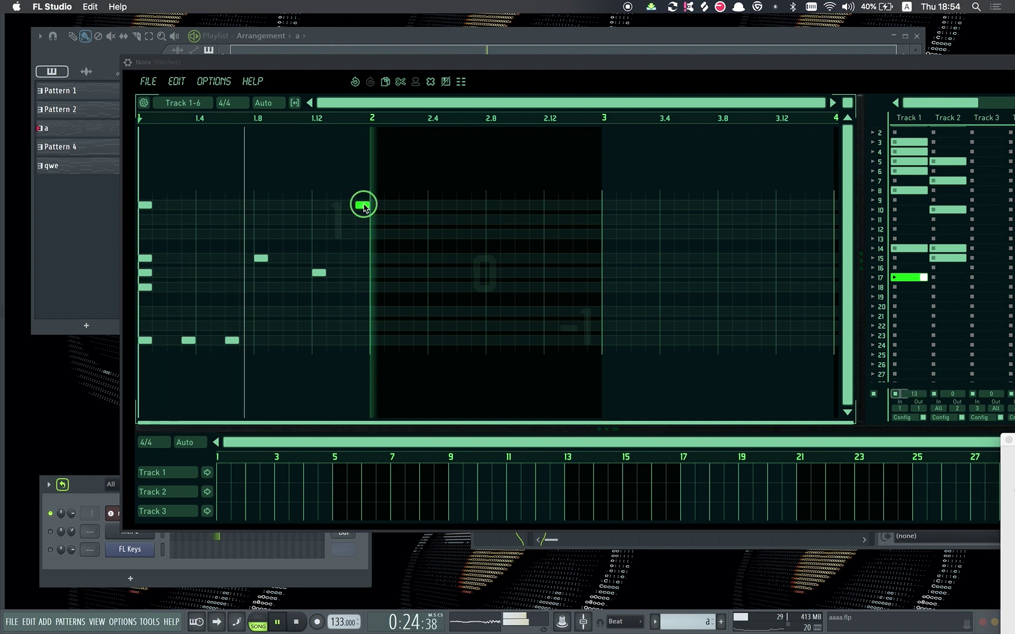
click(359, 258)
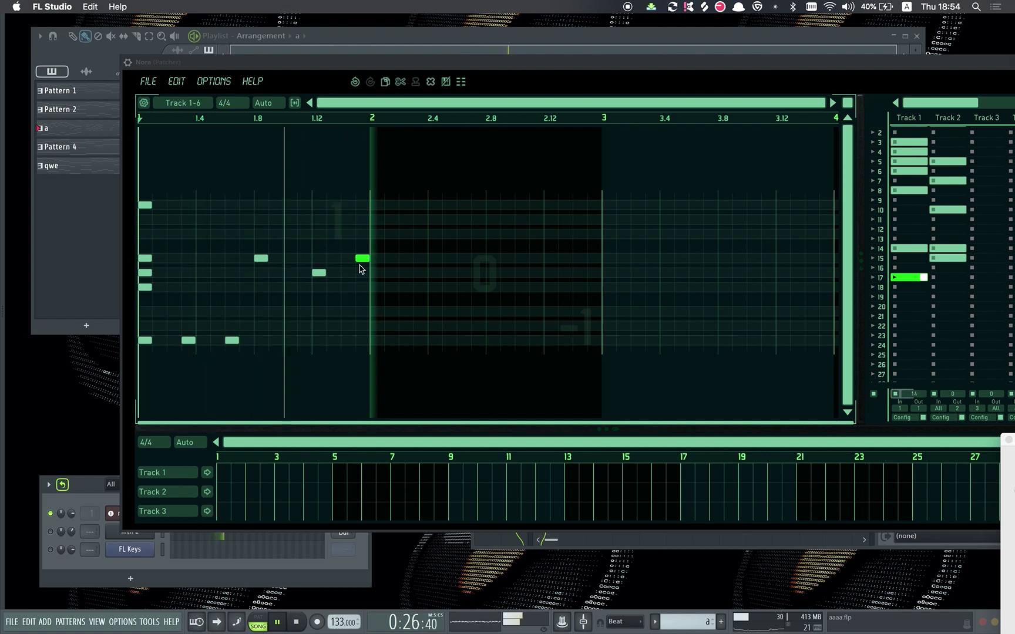
drag(363, 260, 362, 219)
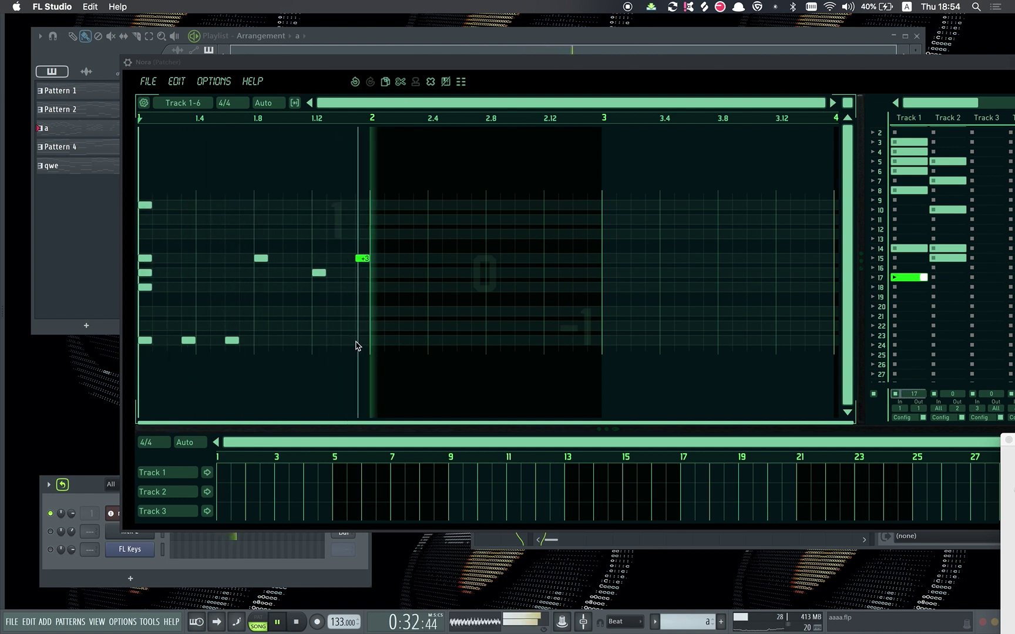
Stack two more octave 0 notes beneath the +3 note on the last step of bar 1
click(359, 287)
right_click(359, 288)
click(319, 273)
click(358, 274)
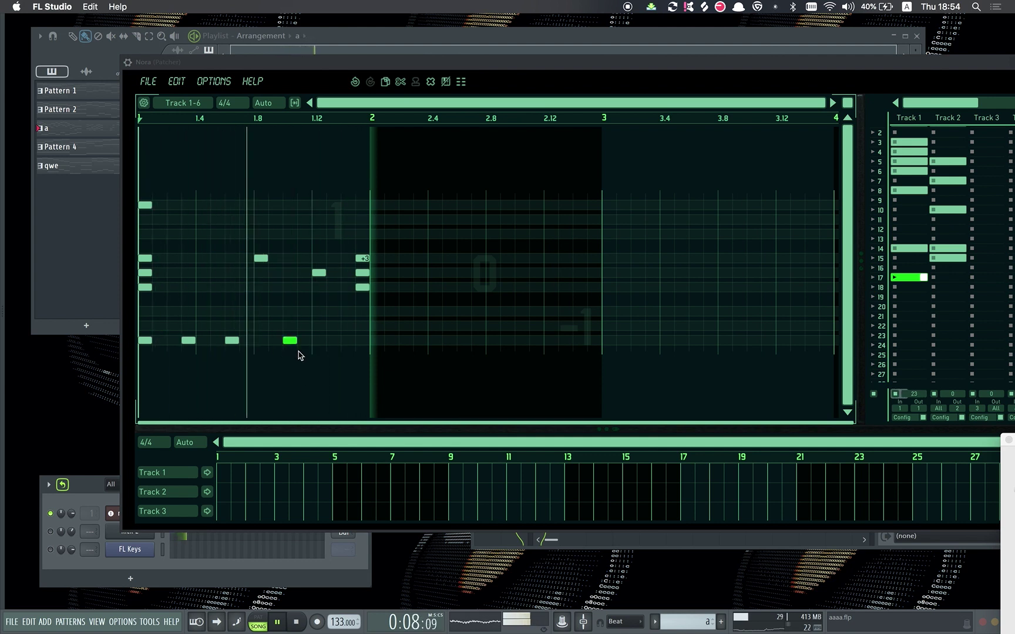
Continue the bass line after 1.12 with a lowest-row note and two rising notes to the bar's end, setting the last to +3
click(331, 340)
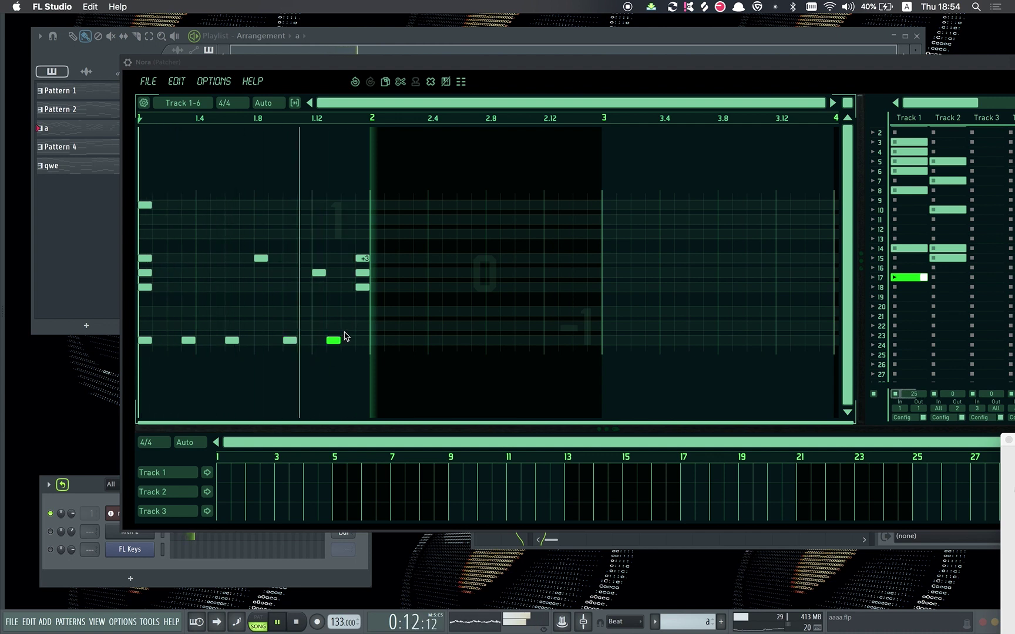
click(348, 326)
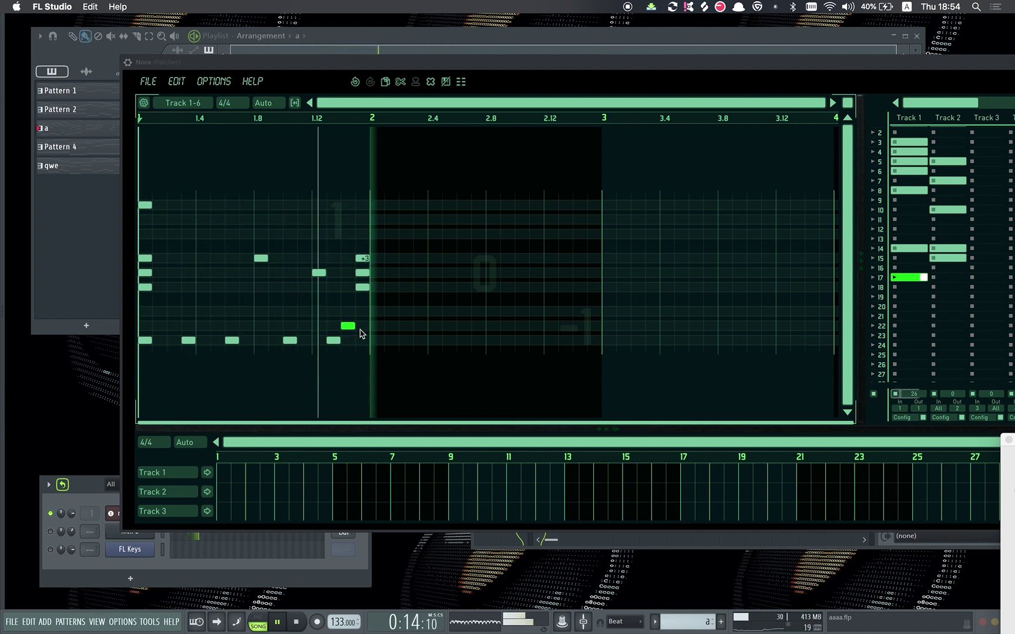
click(361, 311)
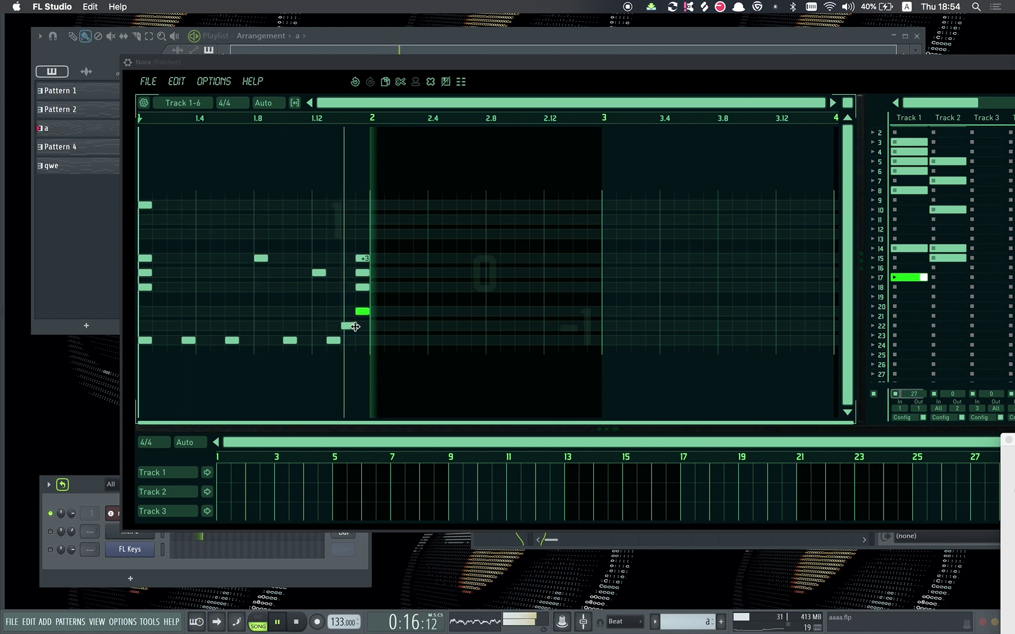
click(364, 280)
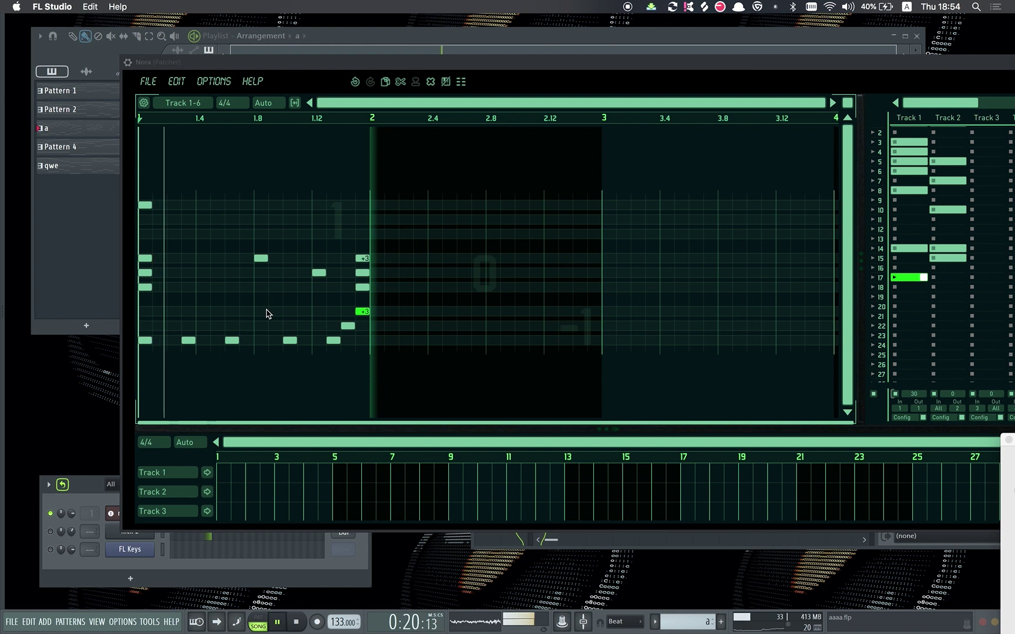
Fill the uppermost row of bar 1 with notes at 1.4, just before 1.8, just before 1.12, and on the last two steps
click(202, 208)
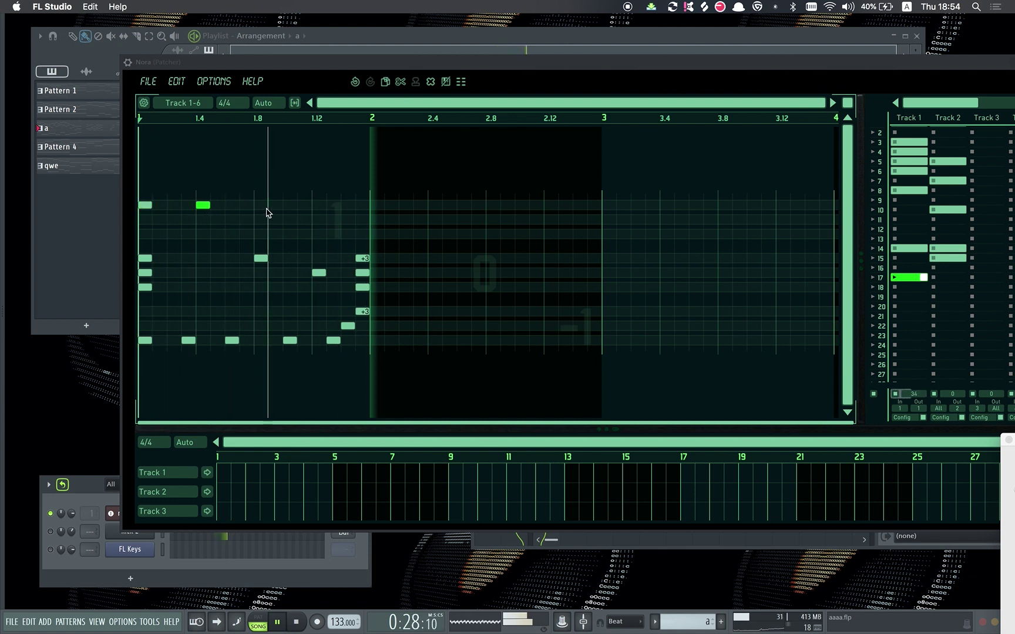
click(246, 209)
click(305, 205)
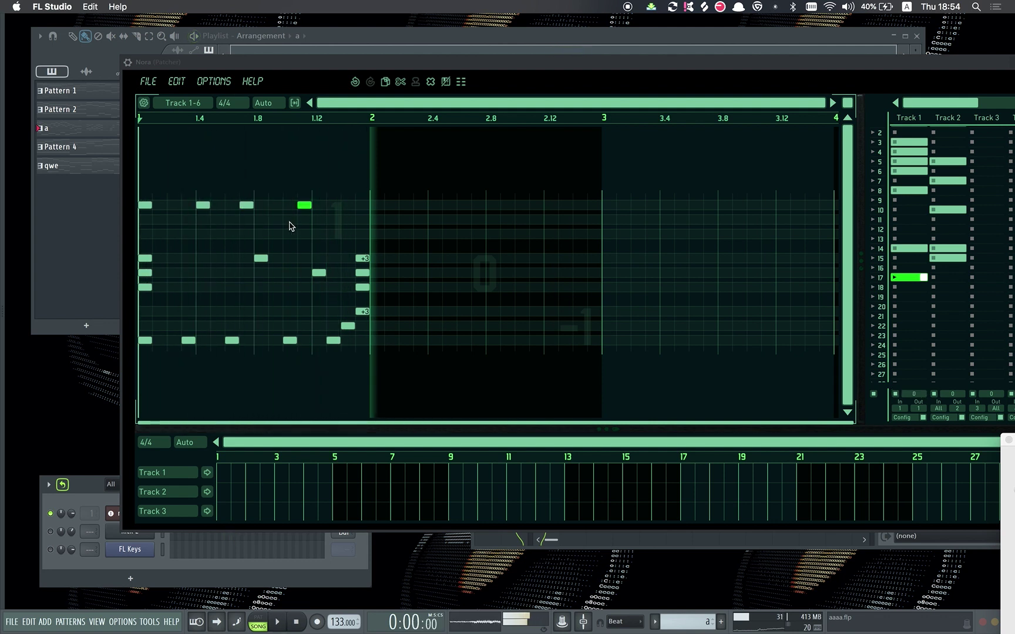
click(348, 206)
click(363, 206)
drag(362, 195, 361, 224)
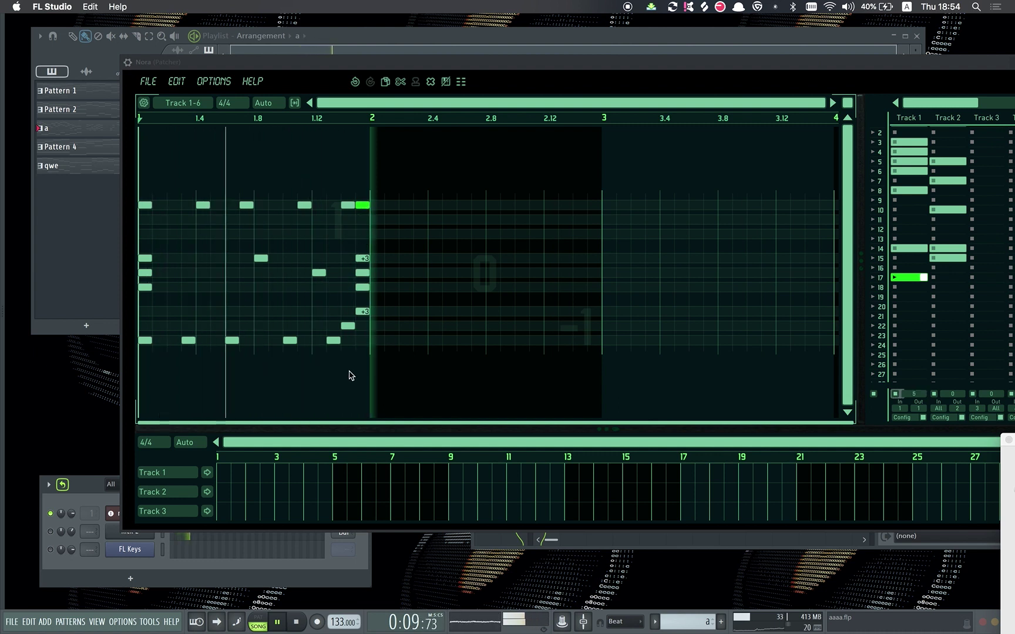
Duplicate all bar 1 notes into bar 2, set the final uppermost-row note of bar 2 to +3, and play the pattern
drag(143, 220, 385, 423)
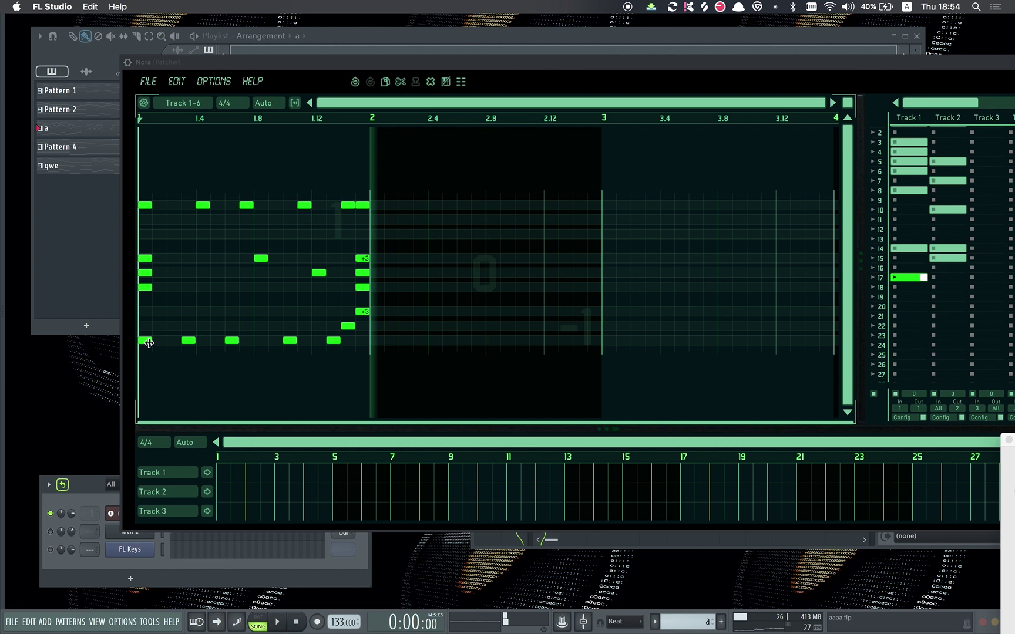
drag(144, 340, 377, 345)
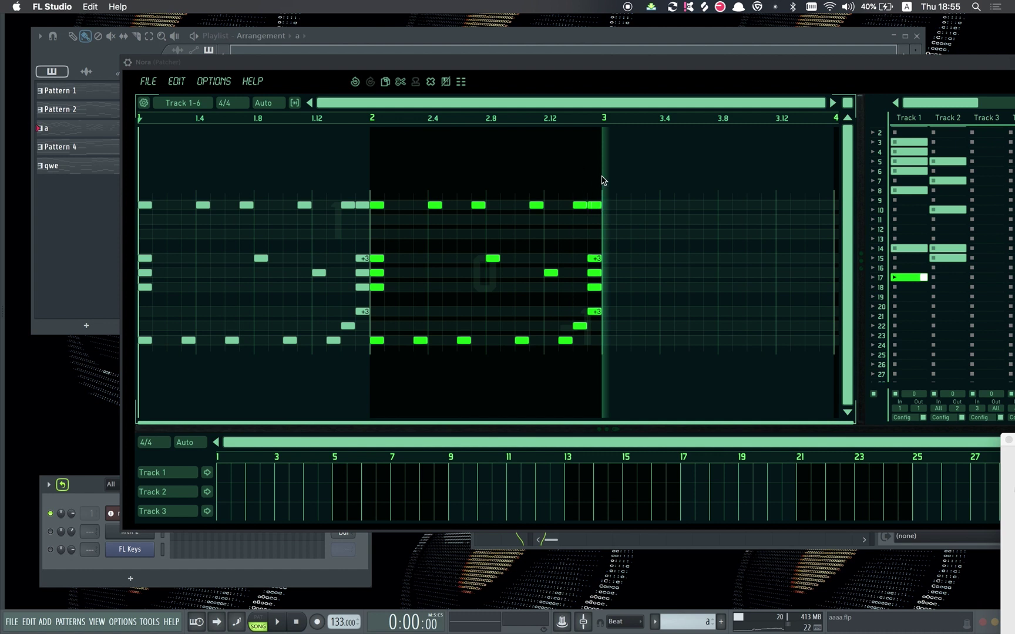
click(590, 202)
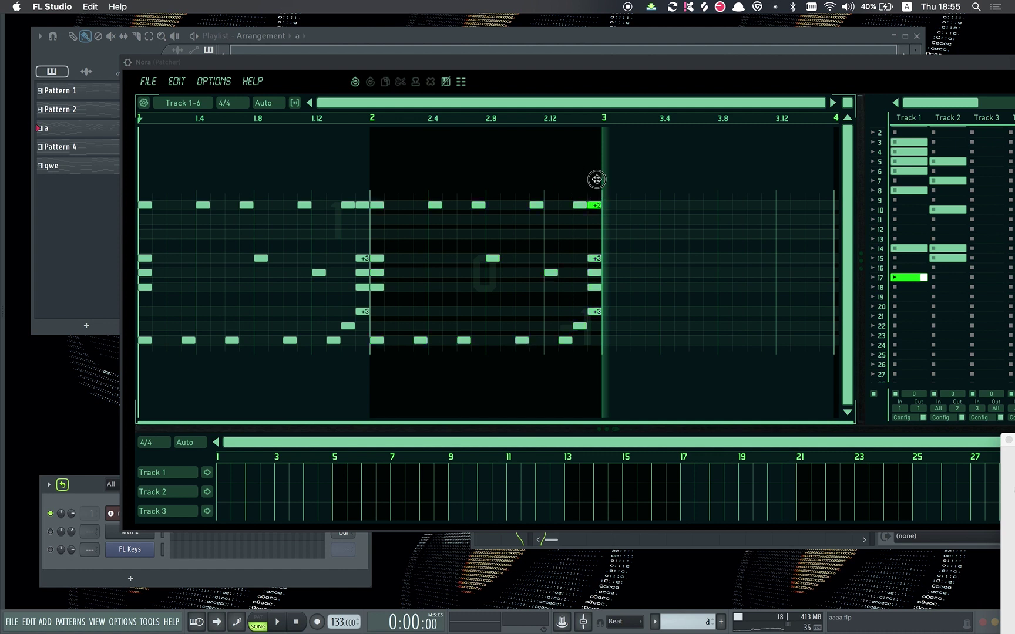
key(space)
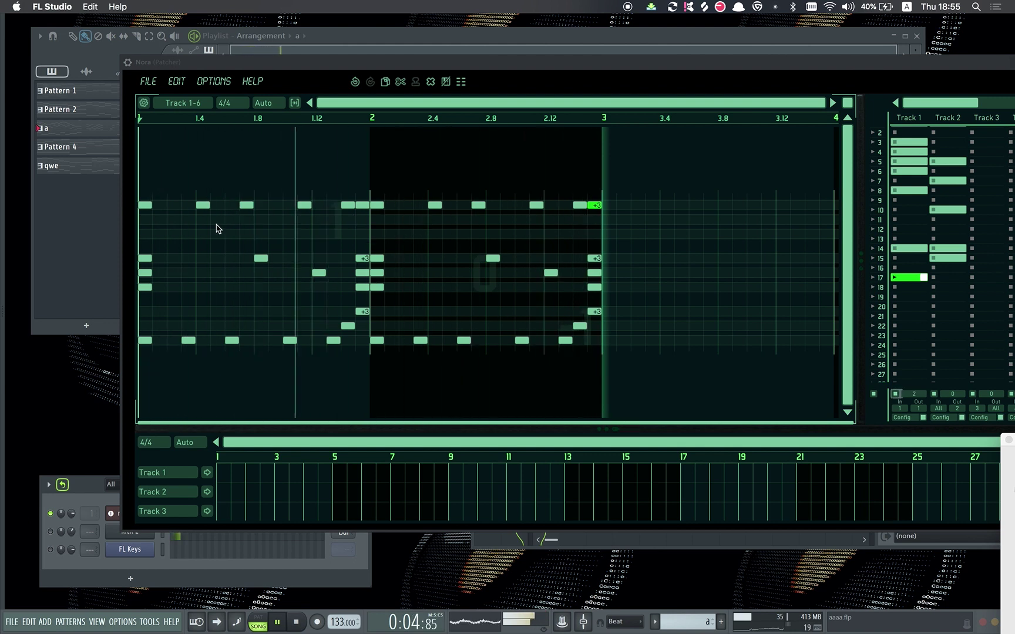
Thin the uppermost row by deleting two notes from the first half of each bar, and place a new one at 2.8
right_click(207, 203)
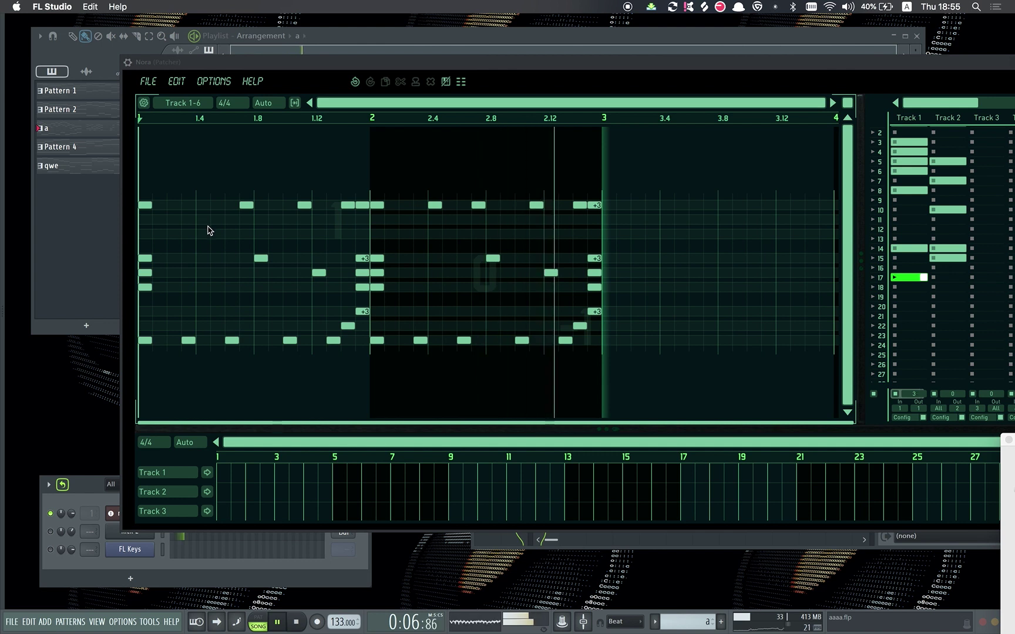
right_click(244, 206)
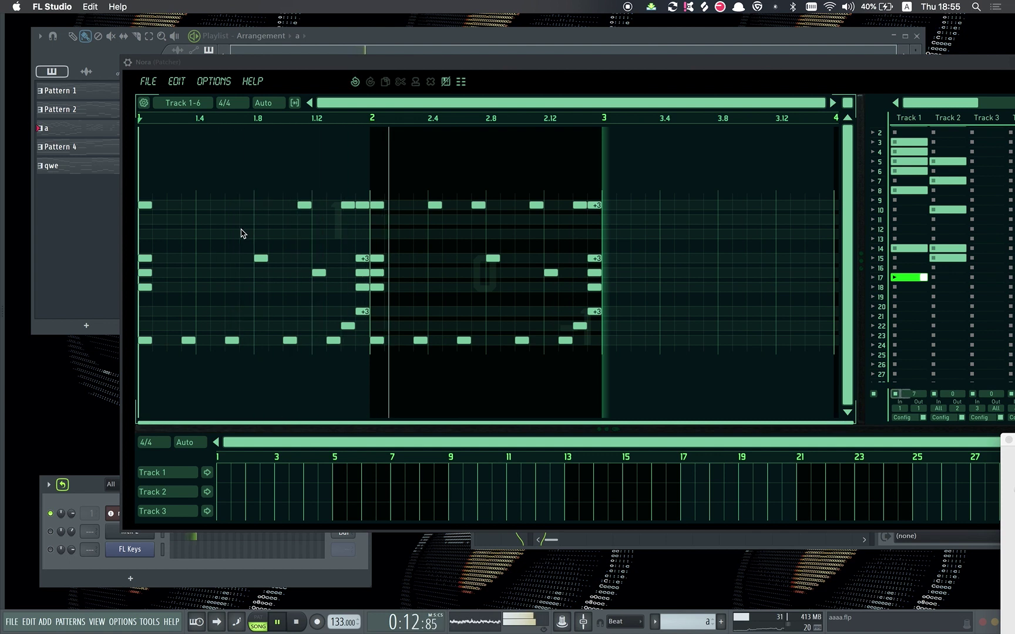
right_click(435, 204)
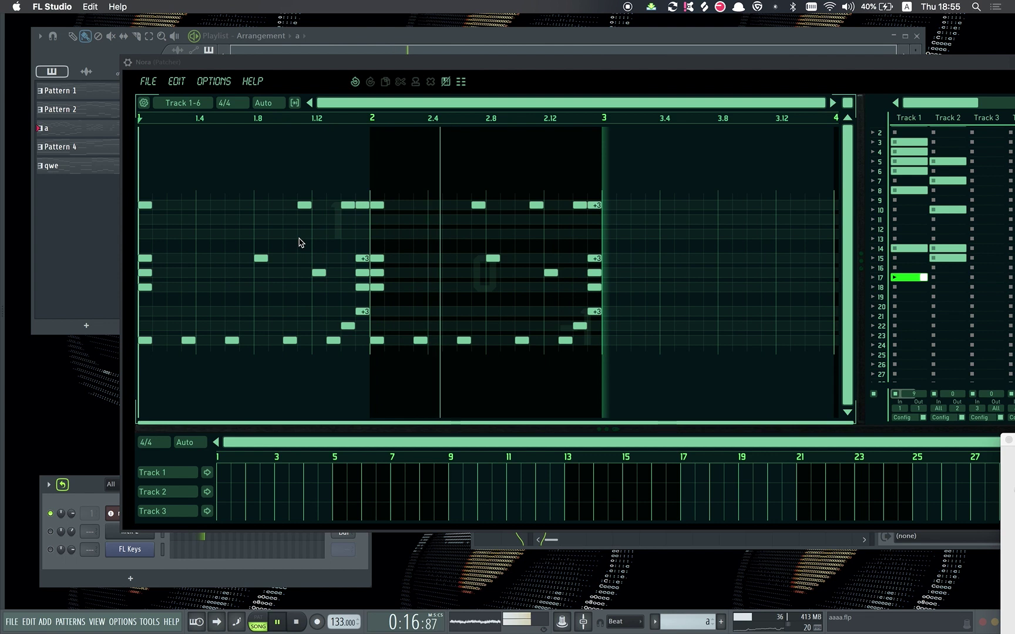
right_click(477, 204)
click(508, 206)
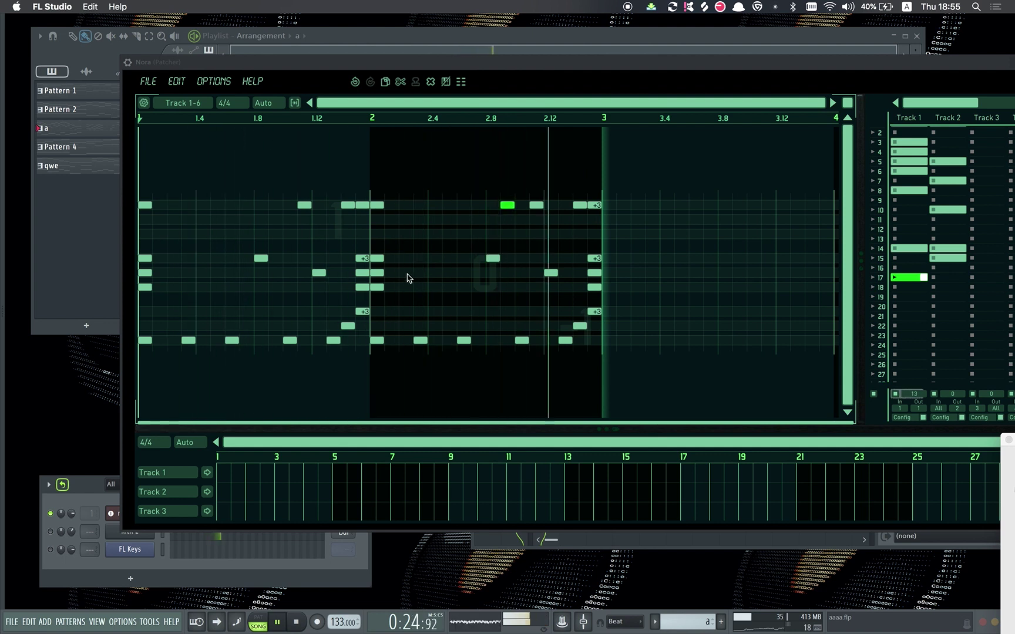
drag(504, 207, 489, 207)
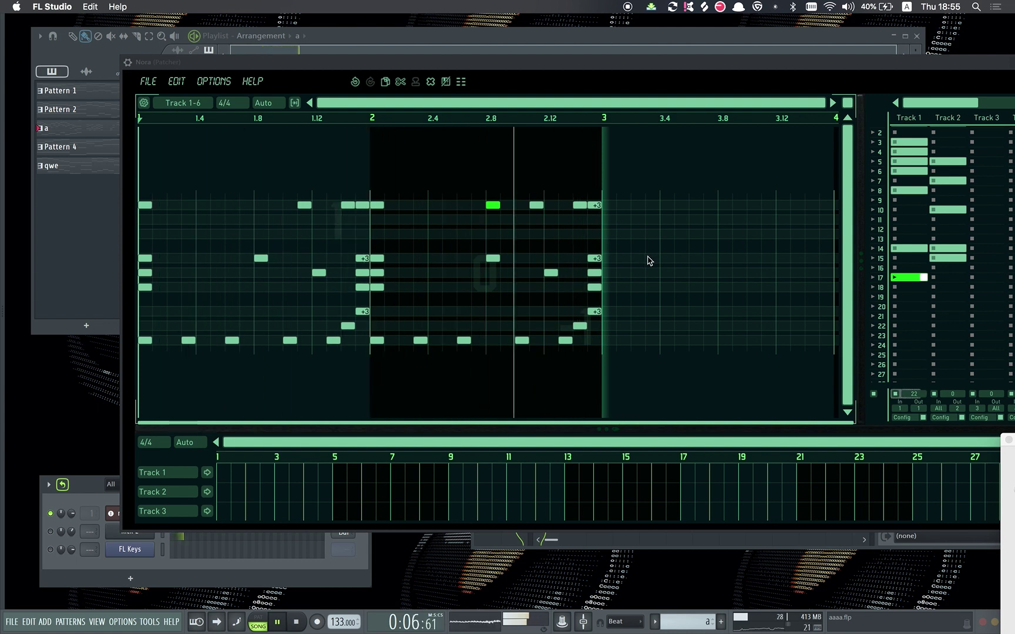
Add five notes to bar 1 two rows below the uppermost notes, matching the timing of the lowest-row notes
click(146, 235)
click(188, 233)
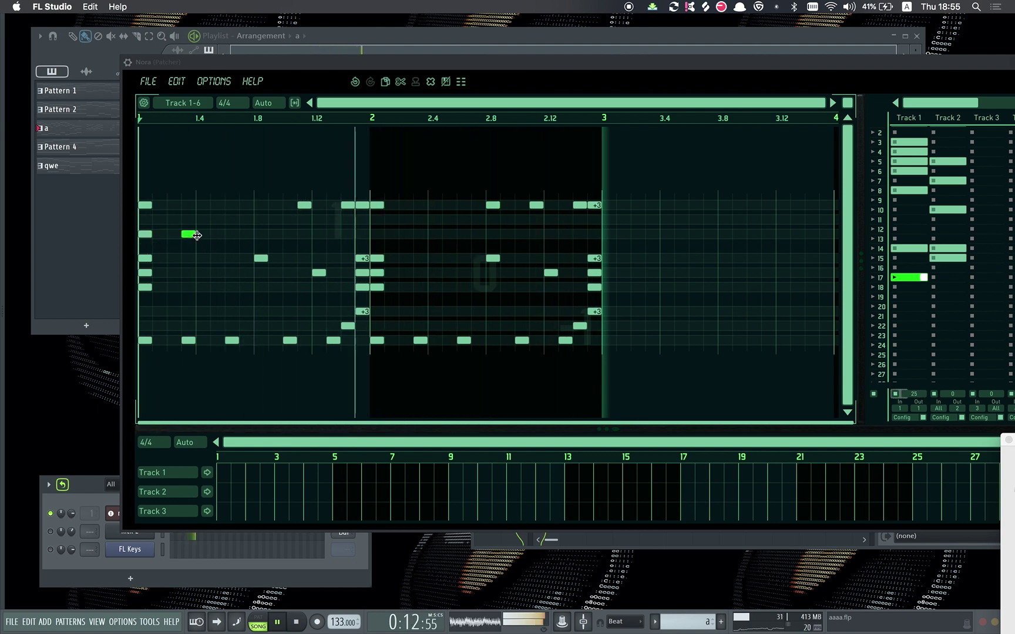
click(232, 236)
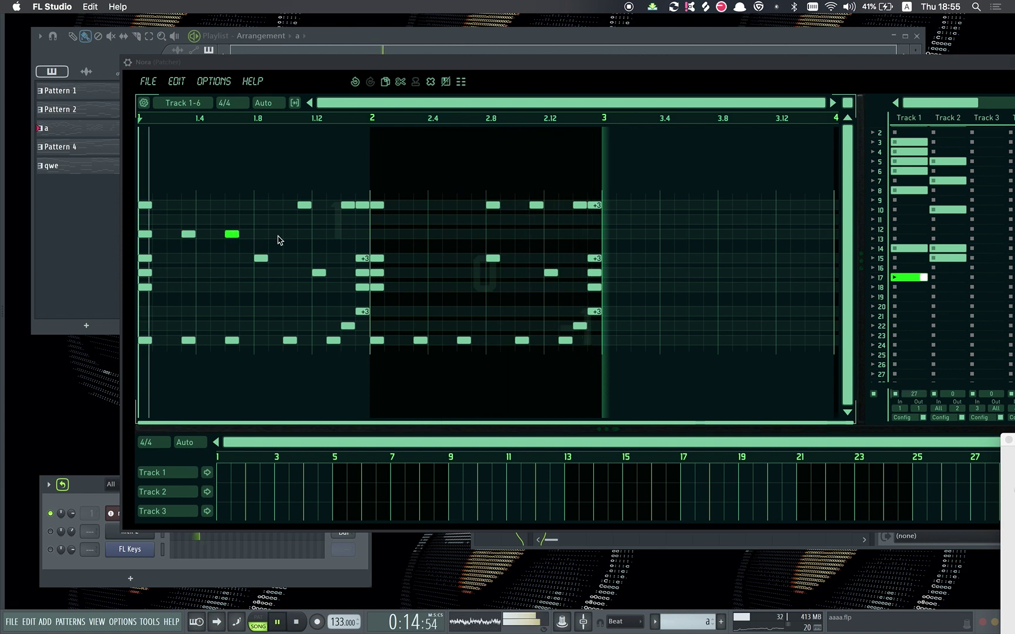
click(285, 235)
click(333, 236)
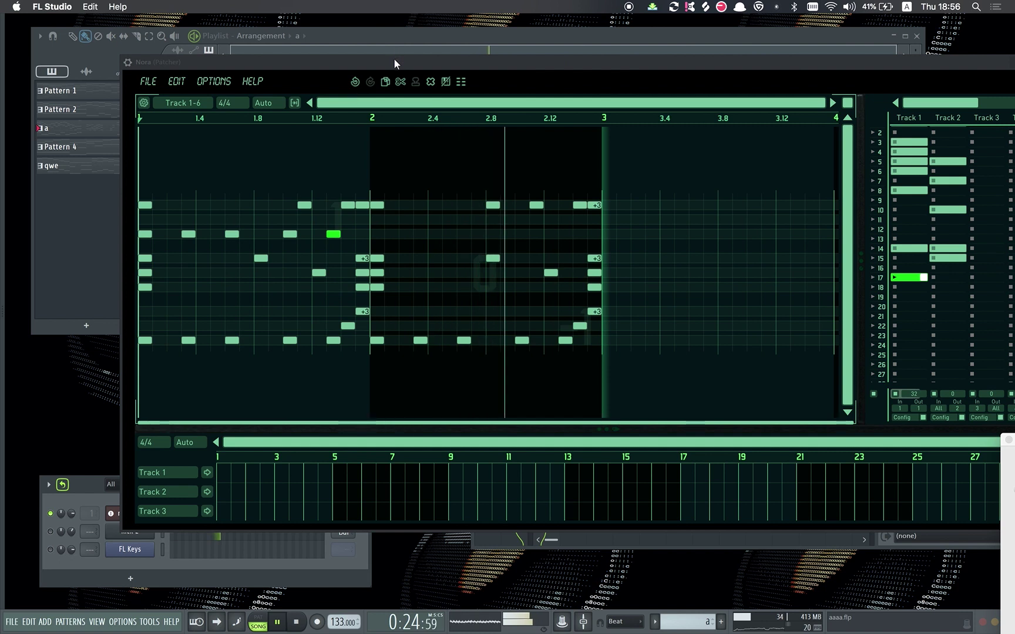
Place the Track 1-6 pattern at bar 1 of the playlist's Track 1 and extend the clip to between bars 24 and 25
drag(394, 60, 371, 40)
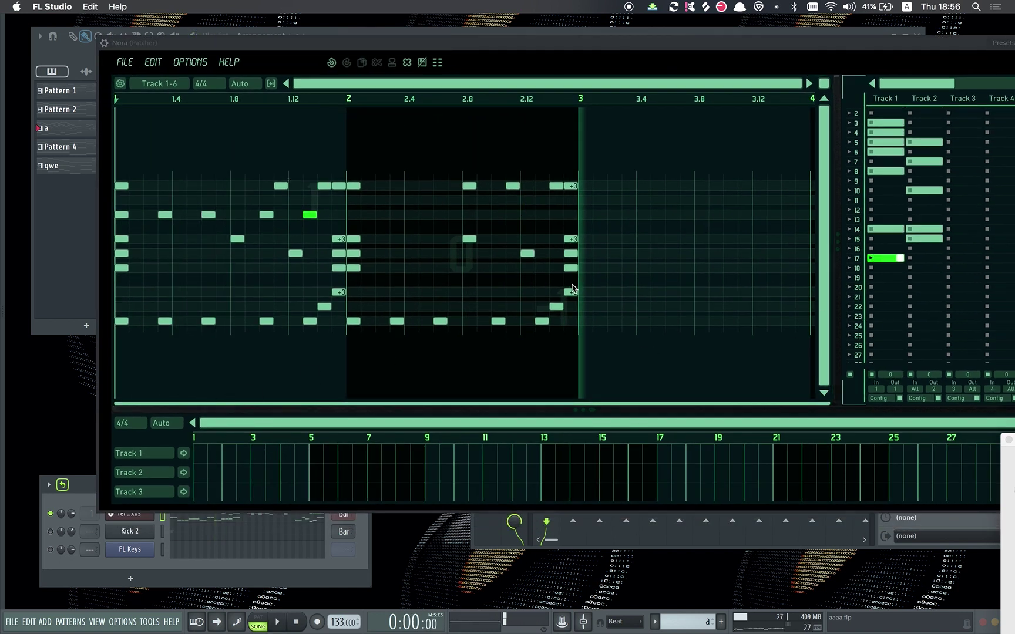
drag(889, 258, 206, 456)
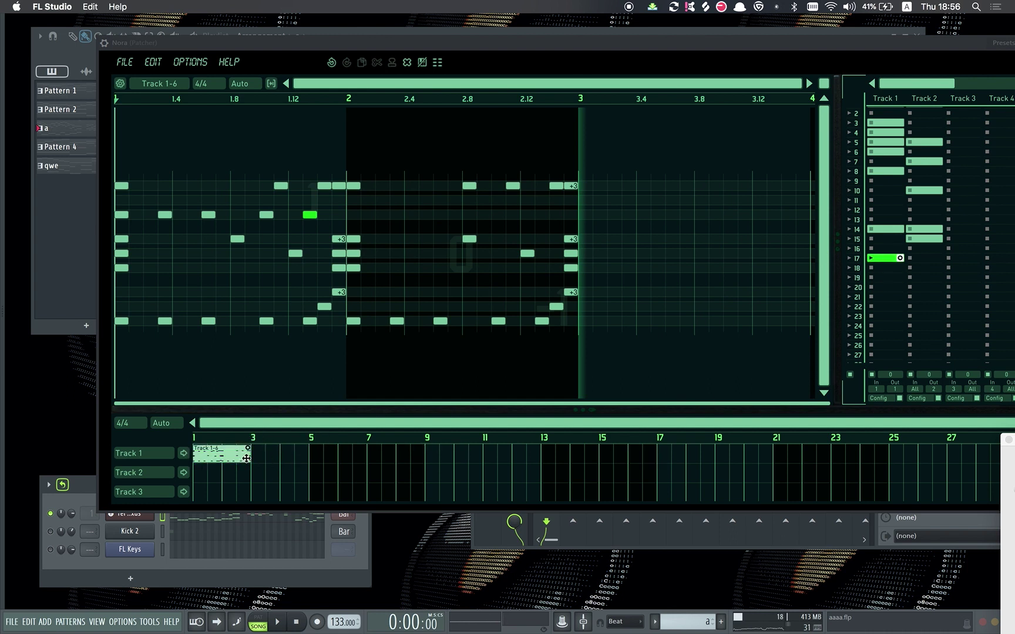
drag(249, 456, 877, 464)
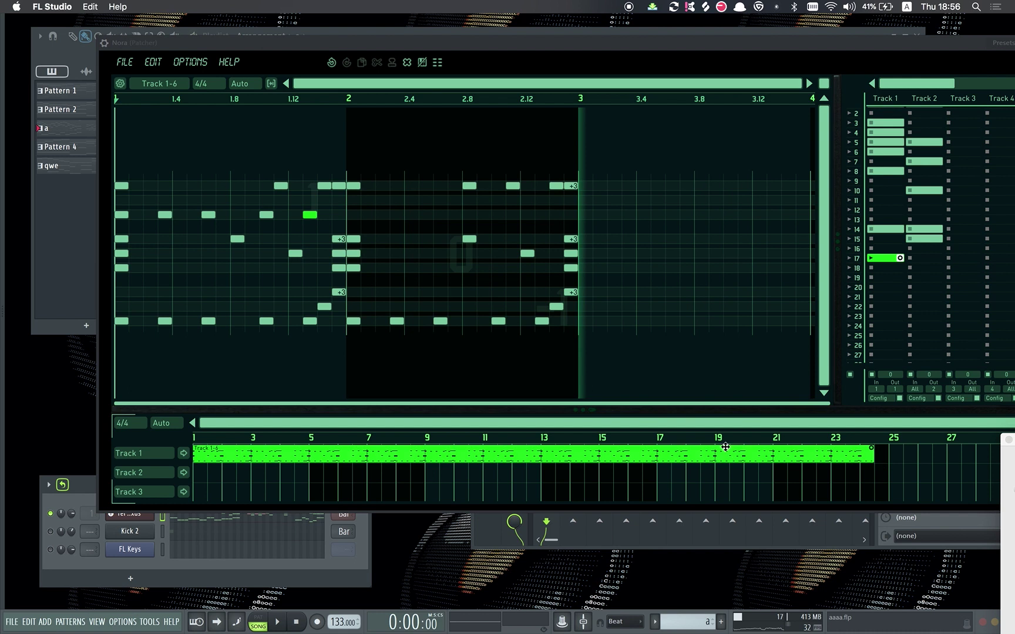
Turn off Pattern mode so that playback follows the playlist
key(space)
click(190, 61)
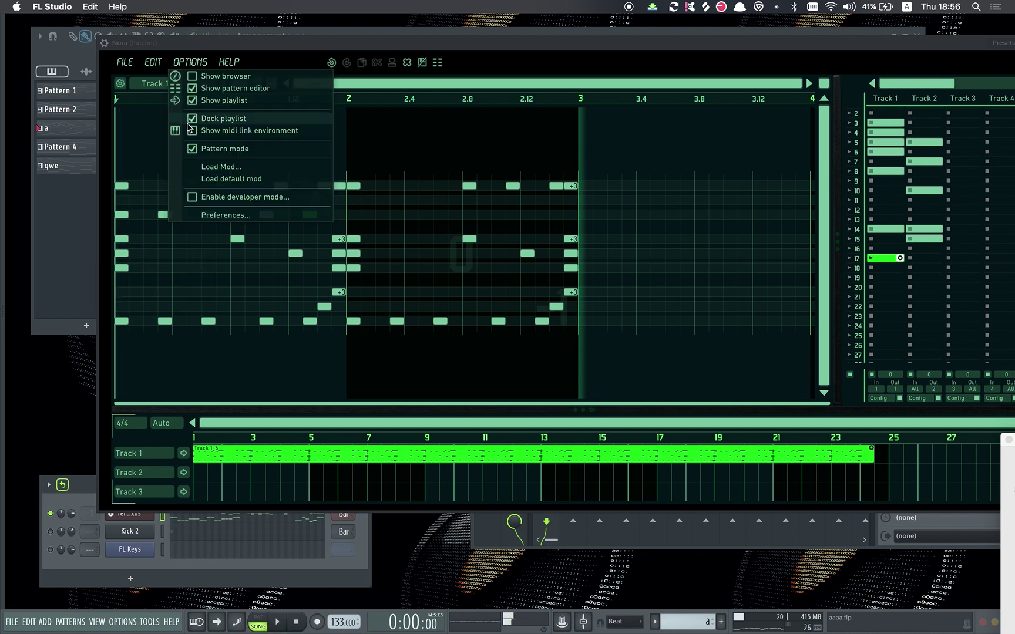
click(194, 154)
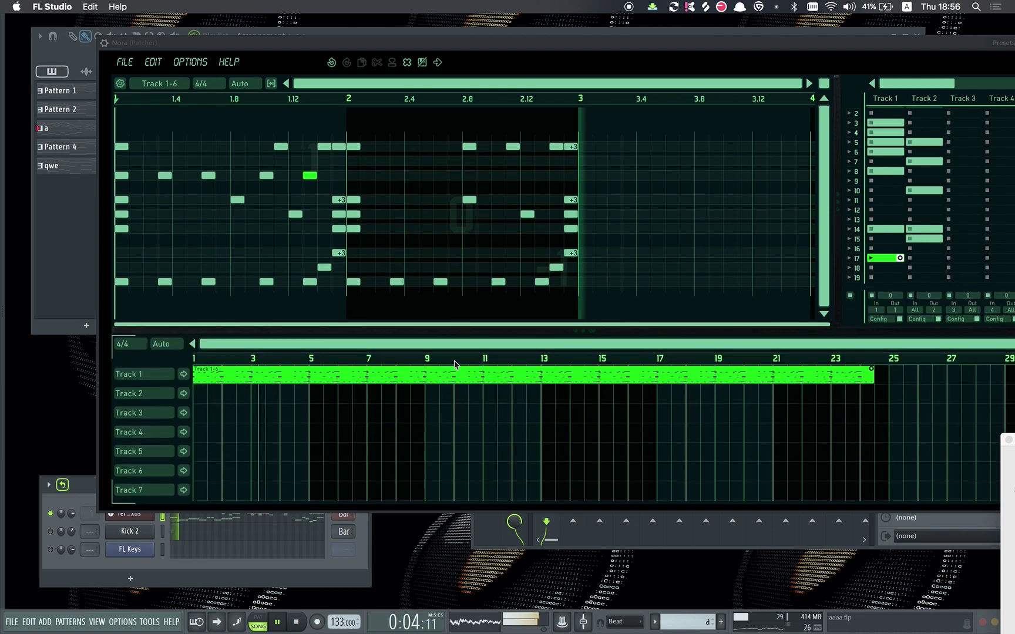
Add notes at 1.4 and 2.4 in the uppermost note row of the Track 1-6 pattern
click(452, 374)
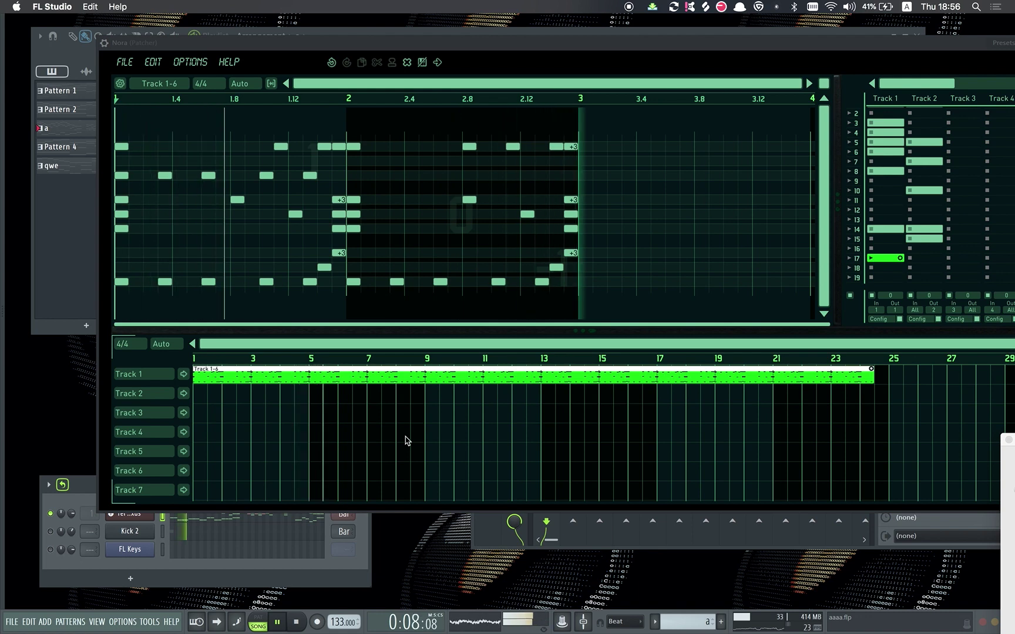
drag(484, 41, 456, 103)
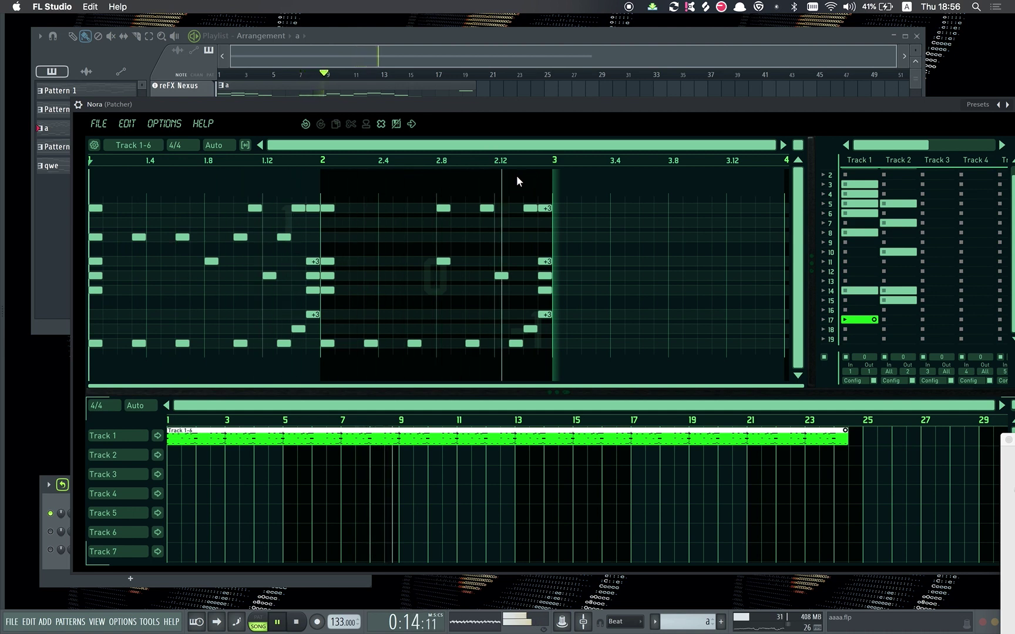
click(151, 207)
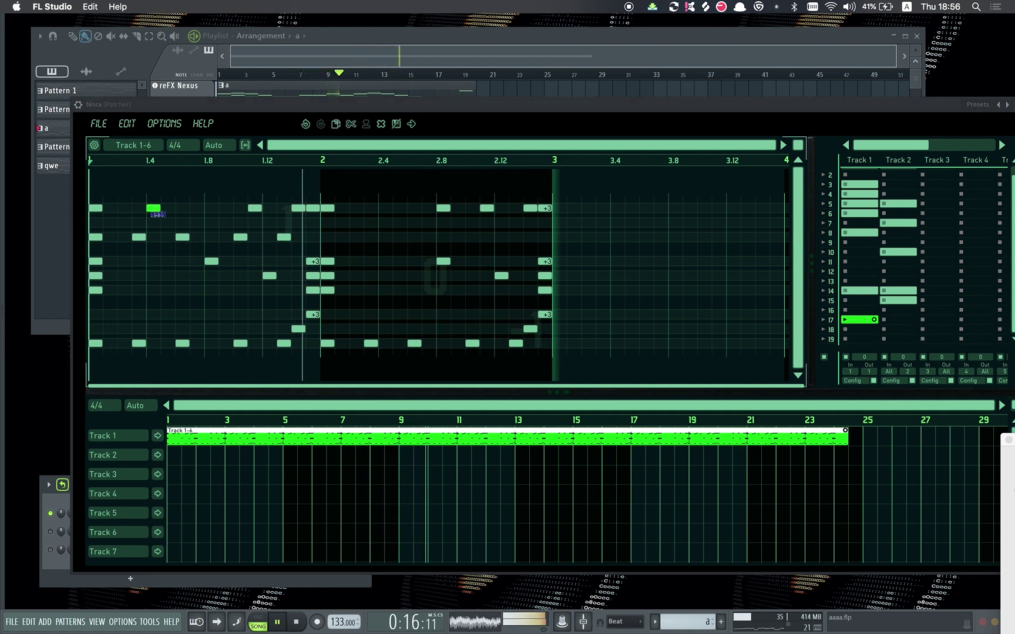
click(382, 209)
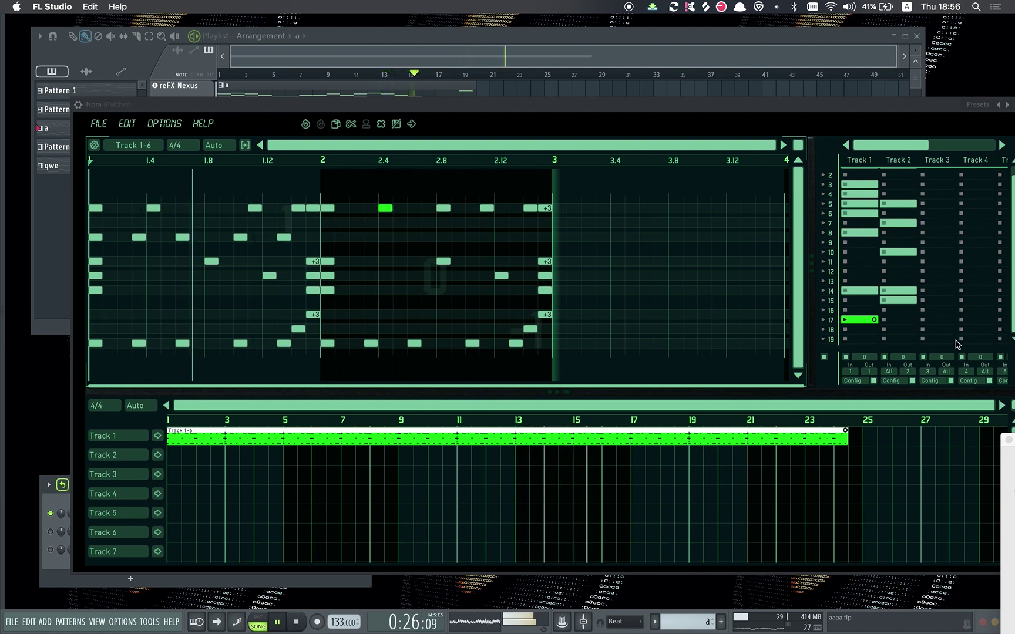
Open the Track 2 pattern in row 15 and turn on Pattern mode
click(897, 301)
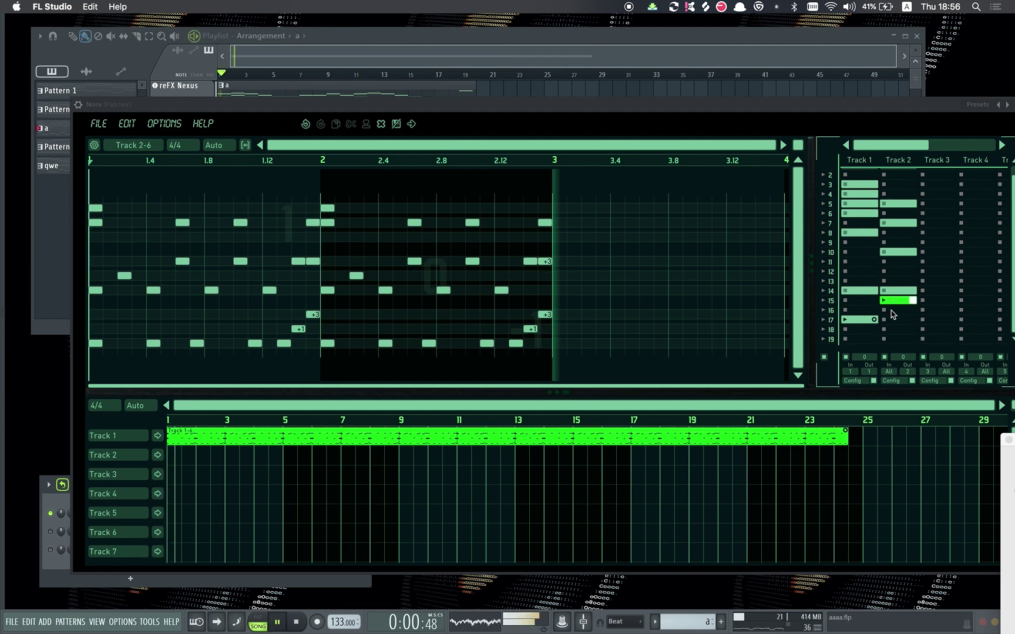
key(space)
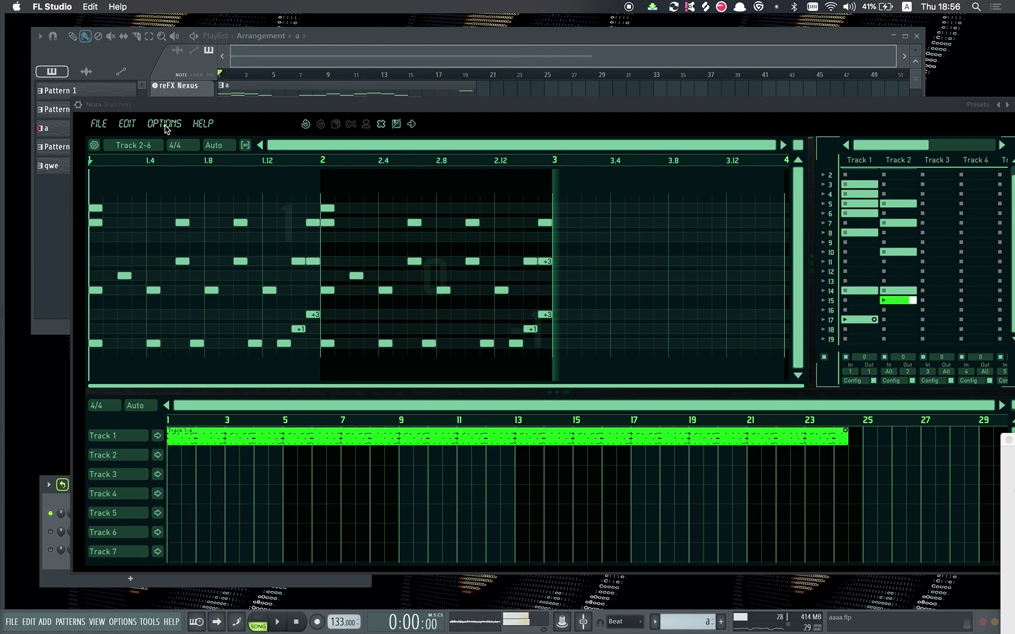
click(165, 125)
click(183, 213)
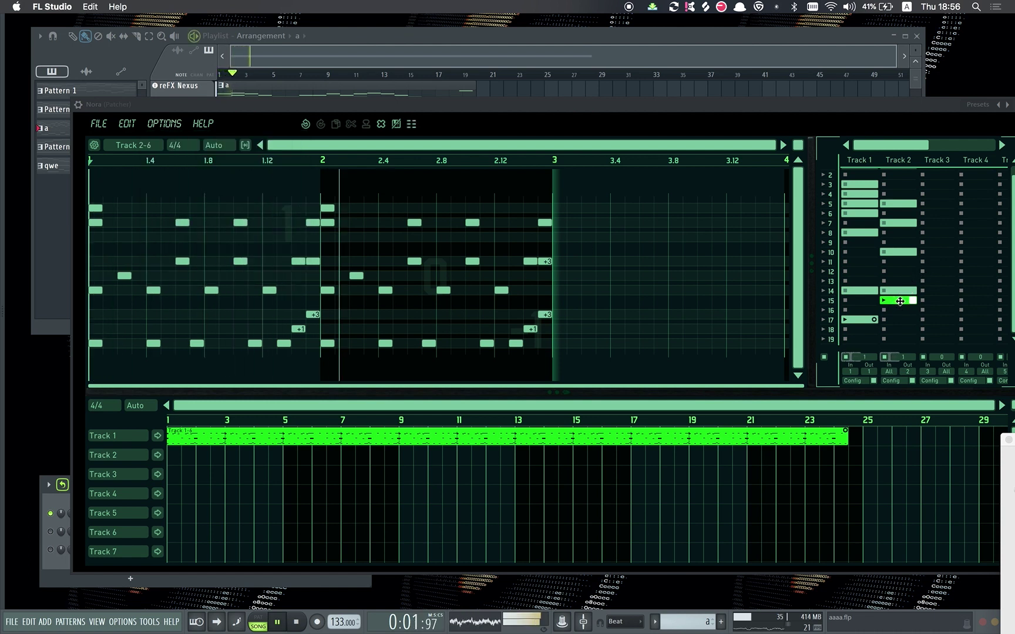
Launch the row 14 patterns of Track 1 and Track 2 together and open the Track 1 one in the editor
key(space)
click(846, 334)
key(space)
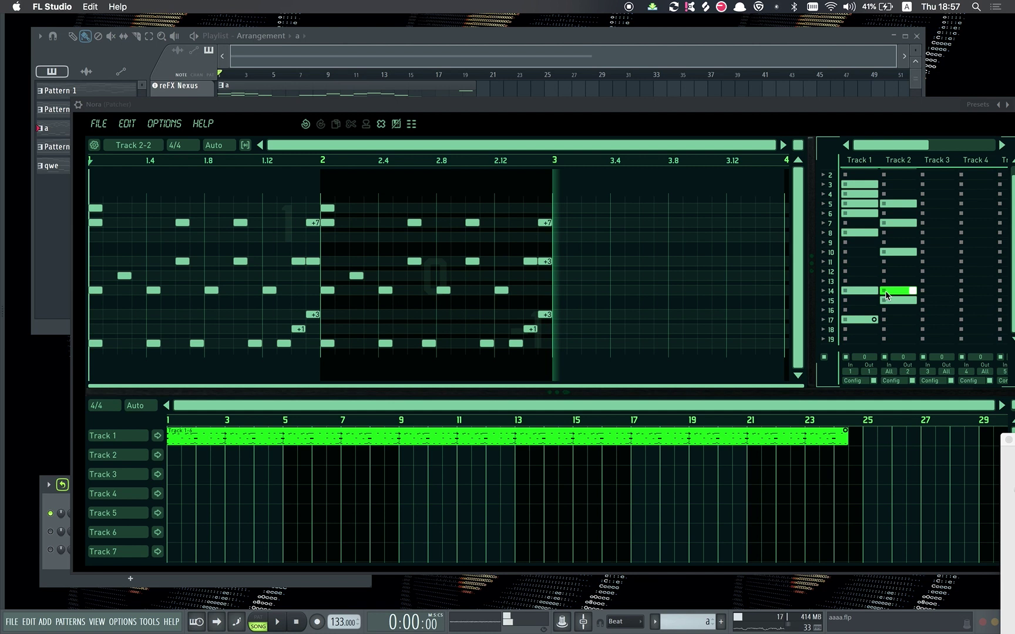
click(861, 292)
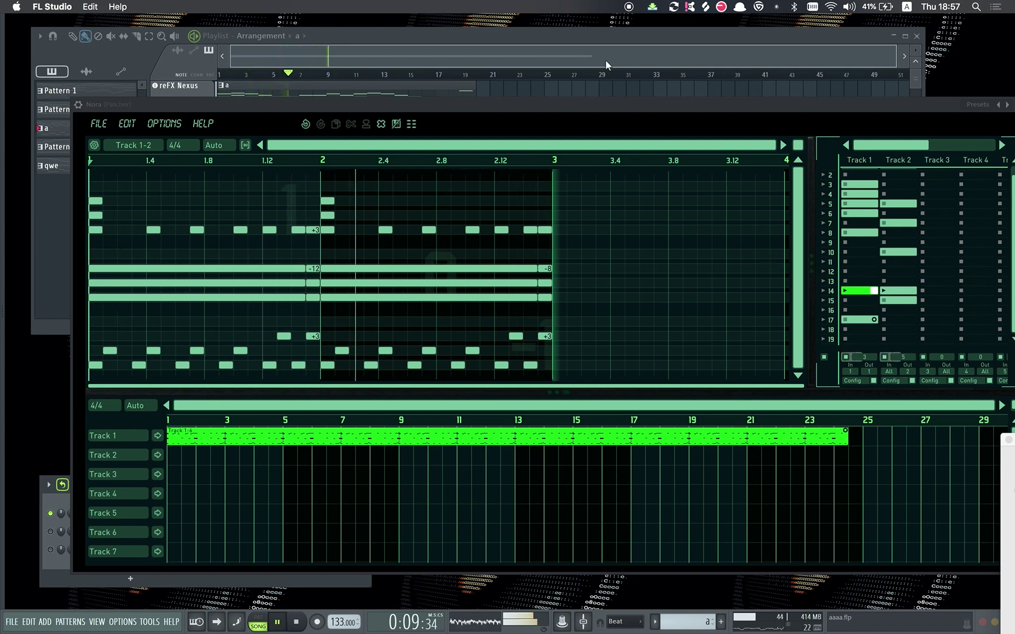
Stop playback and delete the long Track 1-6 clip from the playlist's Track 1
drag(591, 100, 584, 120)
key(space)
right_click(391, 452)
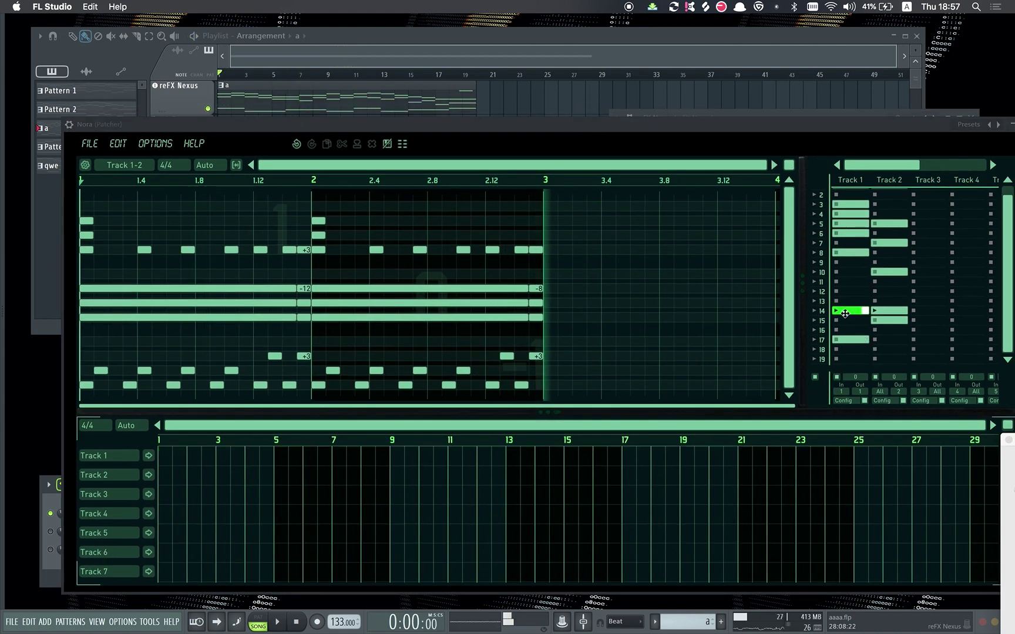
Place Track 1-2 at bar 1 of the playlist's Track 1, extend it to mid-bar 13, and copy the clip to bar 16
drag(305, 433, 133, 454)
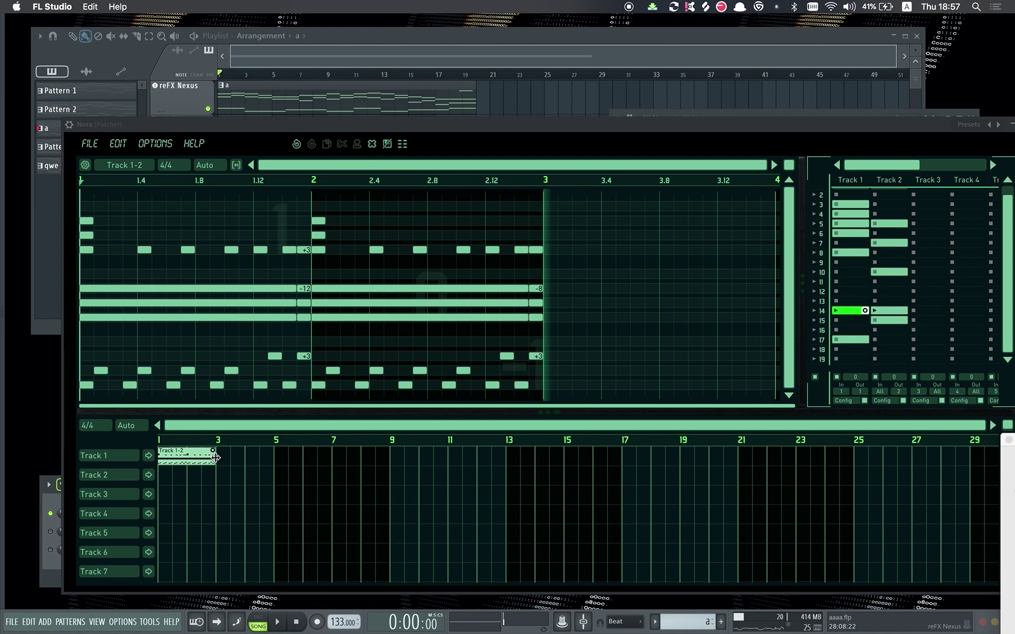
drag(215, 458, 529, 462)
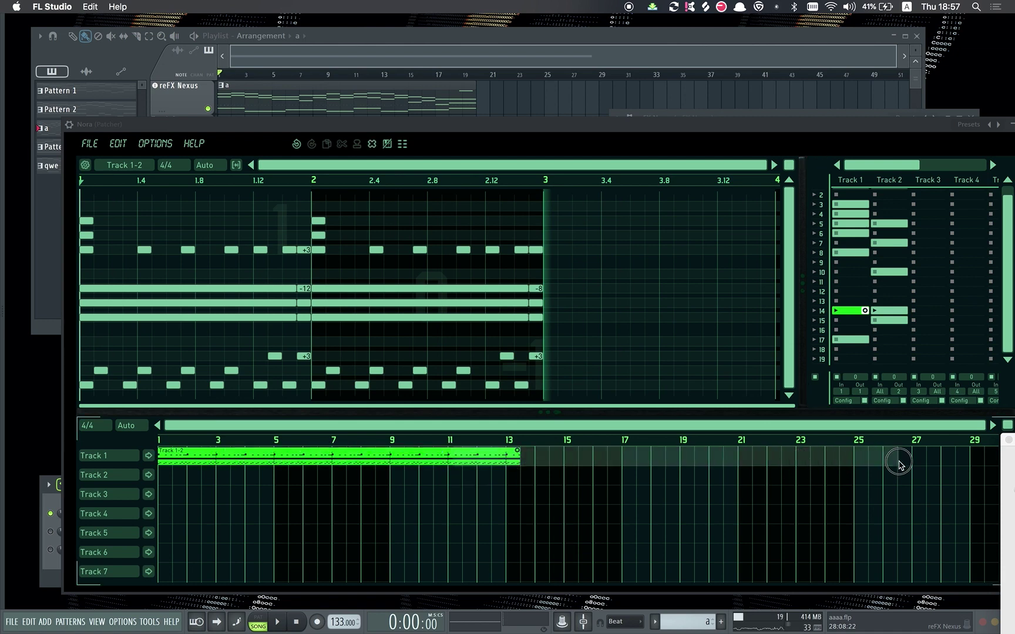
drag(414, 456, 804, 446)
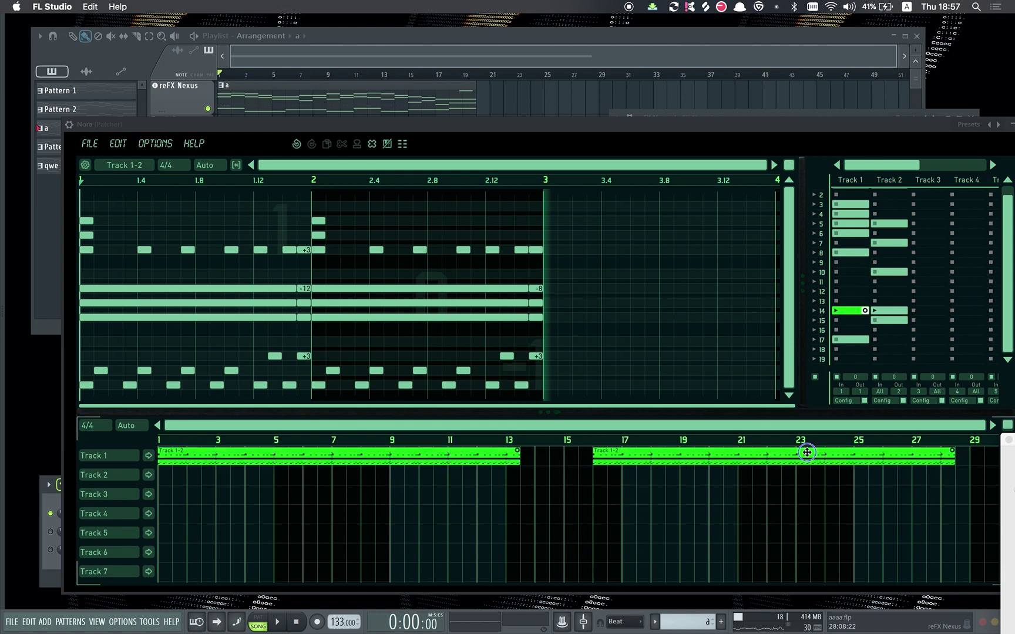
Turn off Pattern mode and place Track 2-2 at bar 1 of the playlist's Track 2, as long as the clip above
key(space)
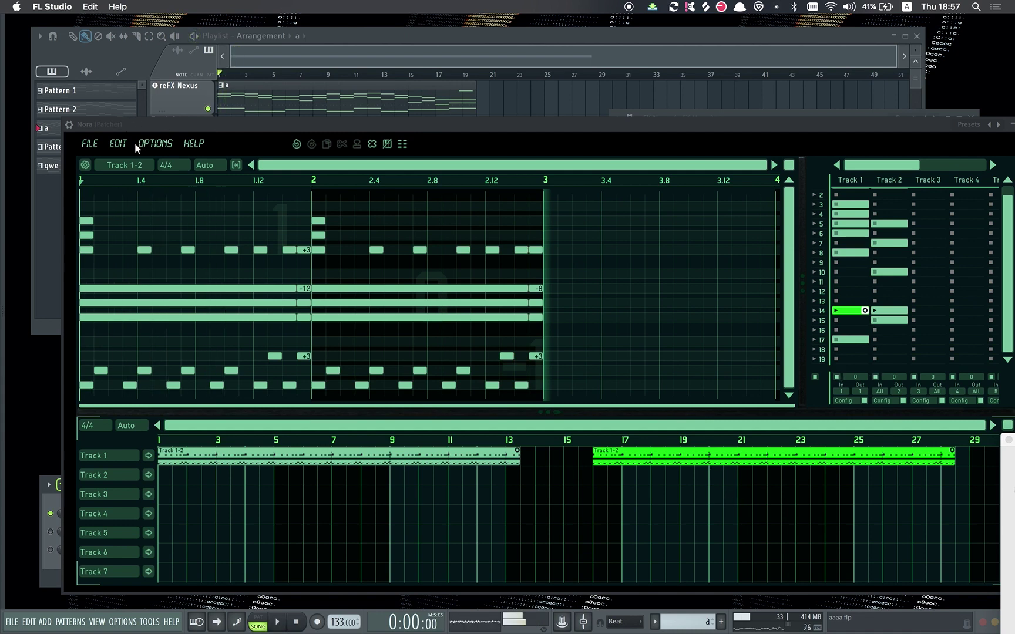
click(154, 144)
key(Escape)
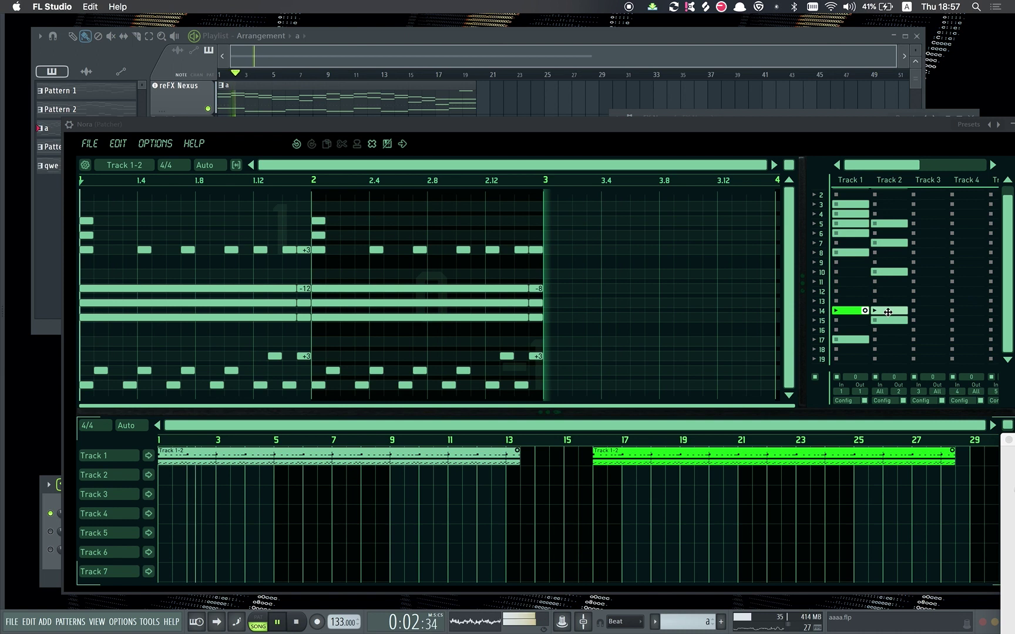
drag(887, 312, 520, 480)
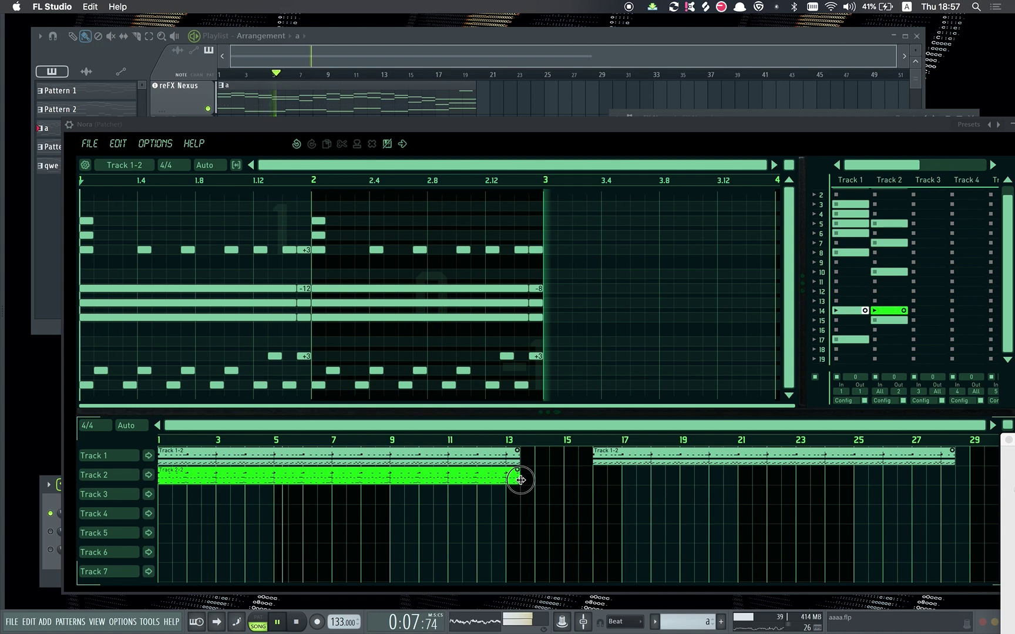
Open the Track 2-2 pattern and set its editor range to 5 octaves
click(454, 479)
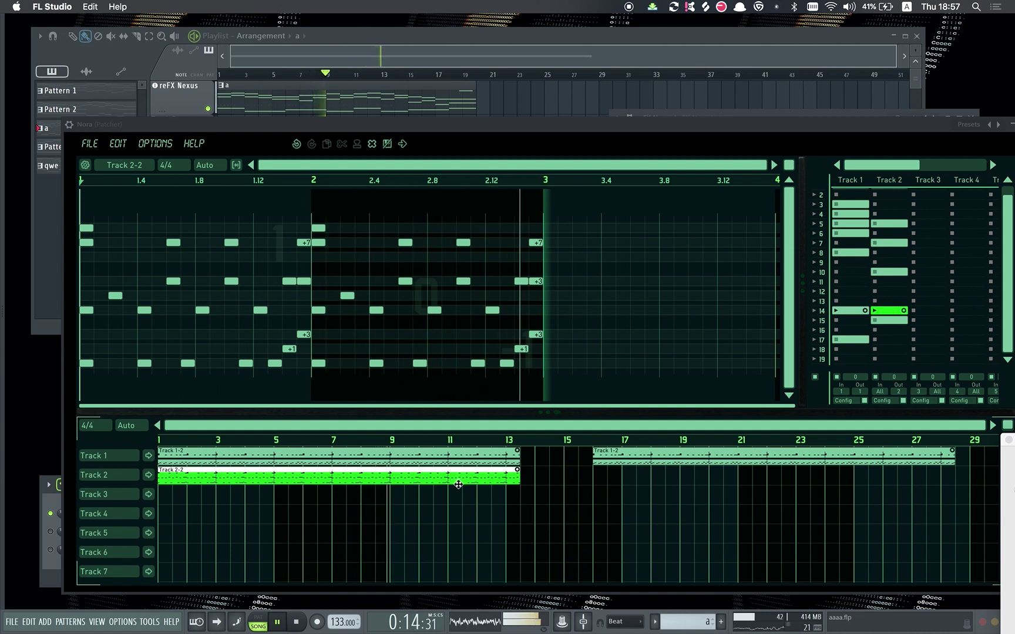
click(85, 165)
click(170, 269)
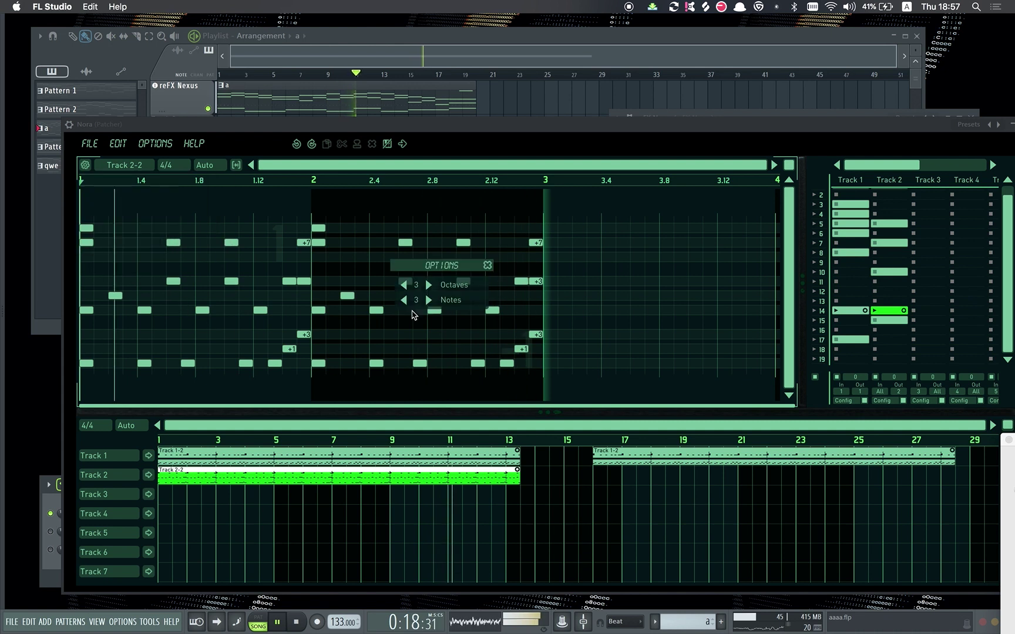
click(429, 285)
click(429, 285)
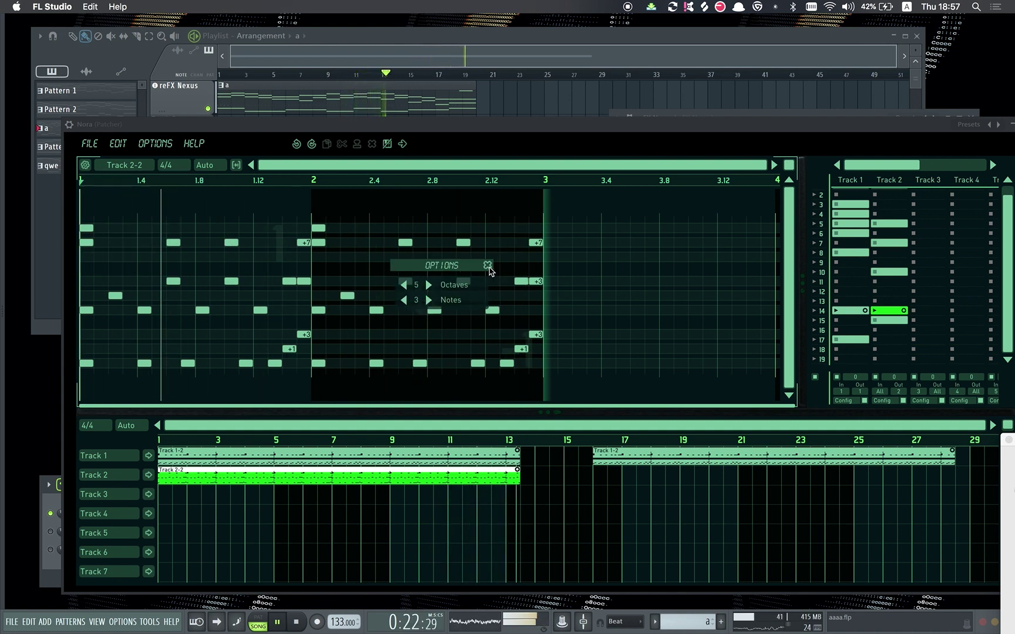
click(488, 266)
Add two low notes to the Track 2-2 pattern, at the start of bar 1 and at about 1.3, below all existing notes
scroll(260, 291, down, 2)
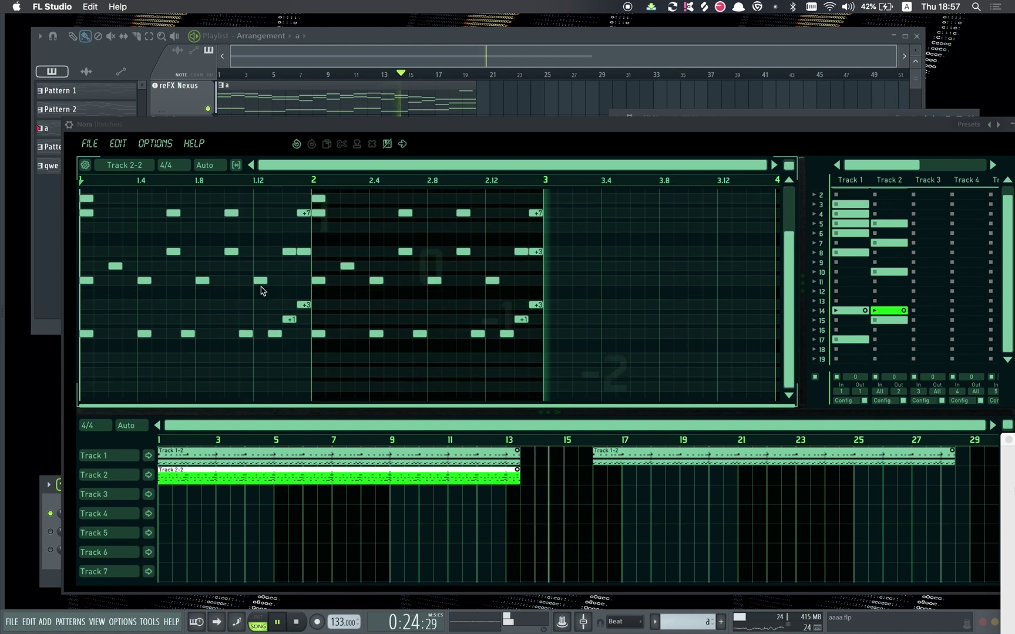
scroll(261, 290, up, 2)
scroll(240, 304, down, 2)
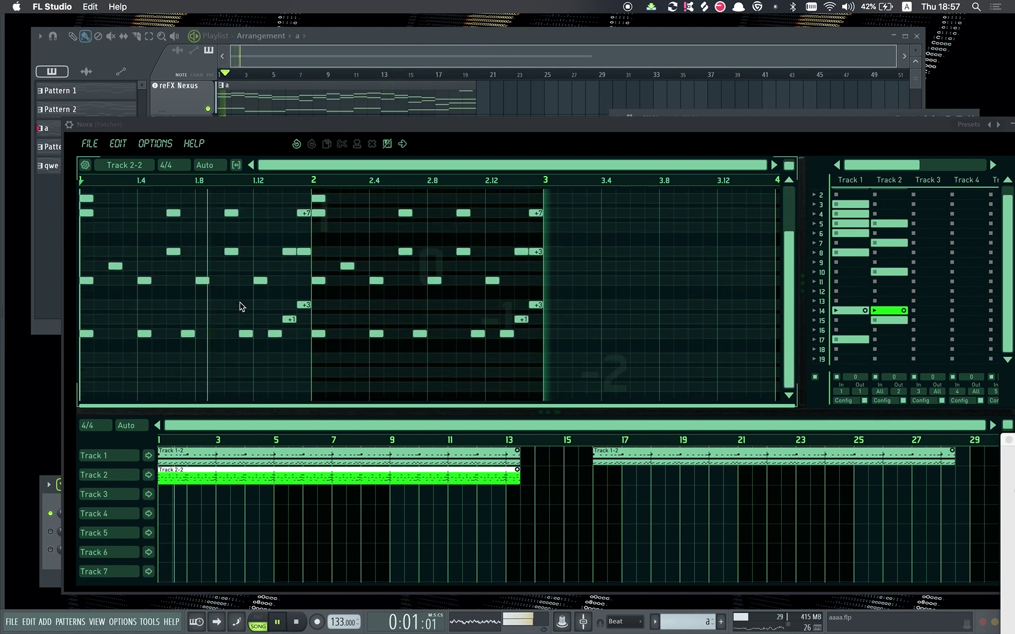
click(88, 388)
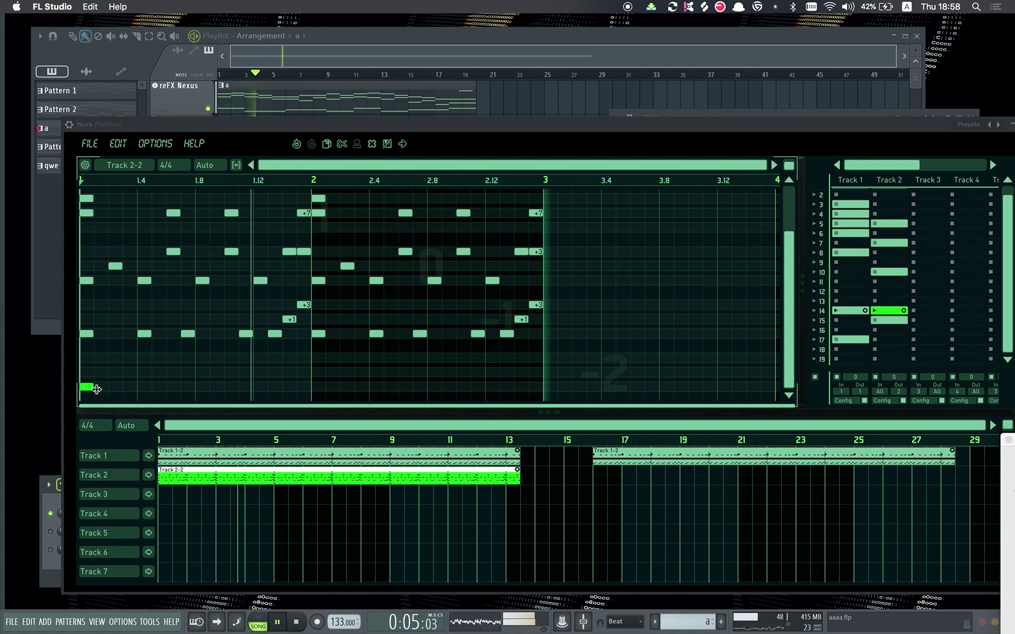
key(space)
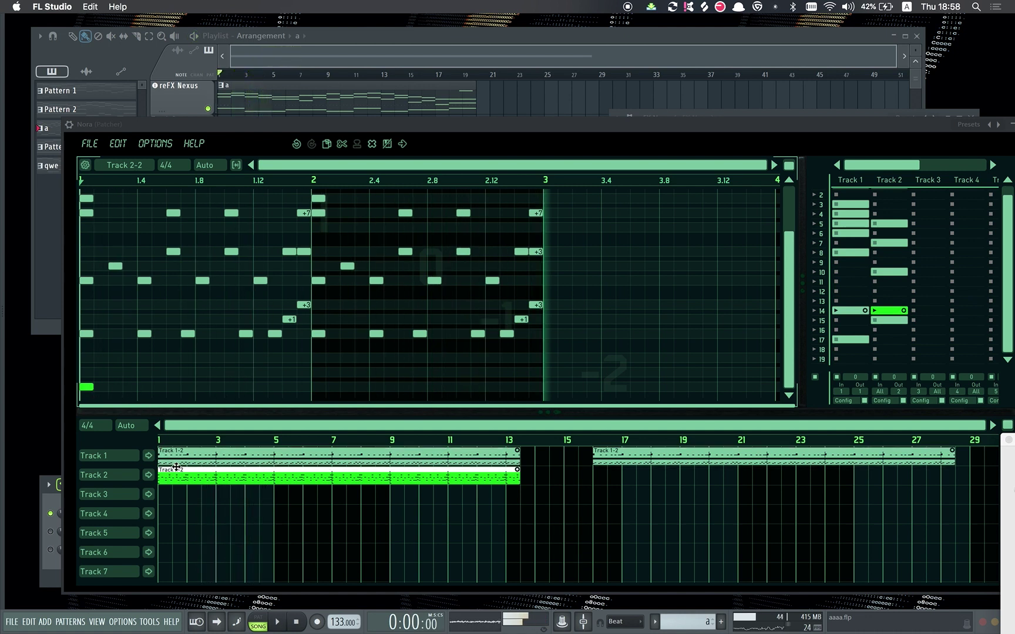
click(179, 470)
scroll(172, 335, down, 2)
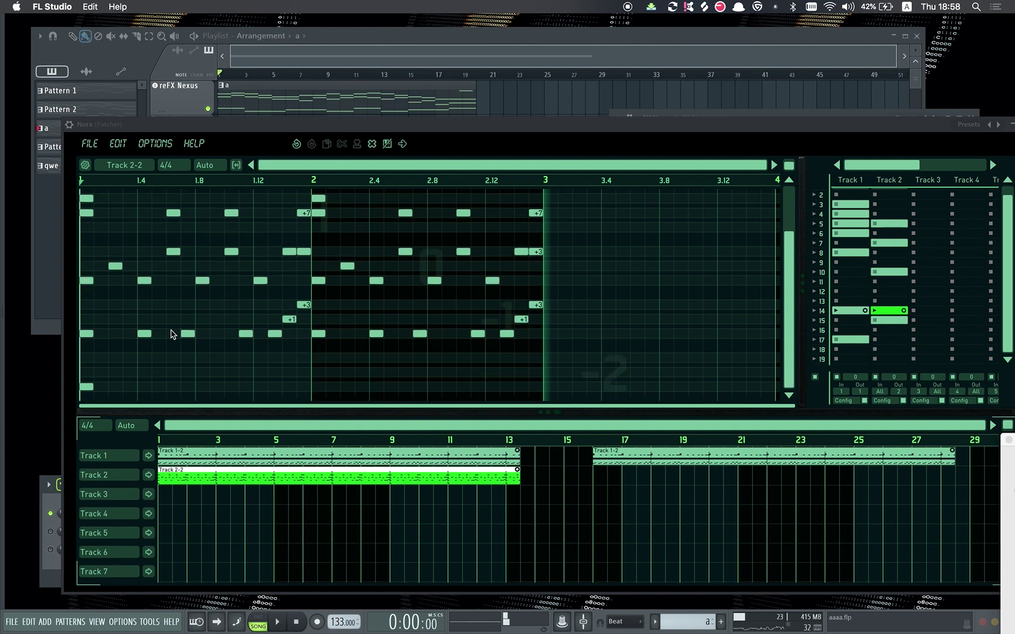
click(130, 387)
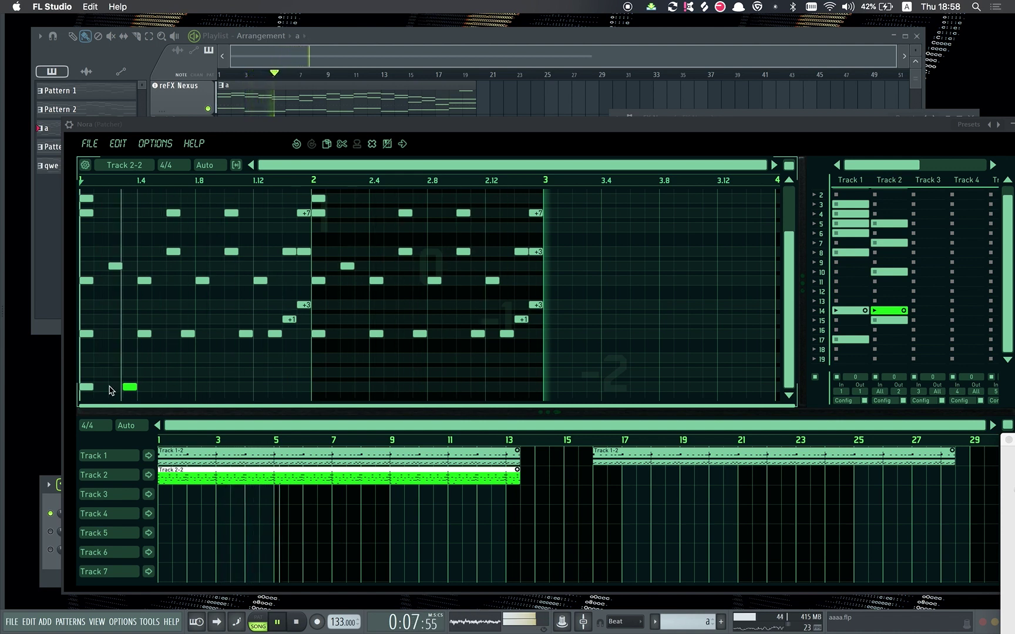
Turn on Pattern mode and select the Track 2 pattern in row 14 during playback
key(space)
click(156, 144)
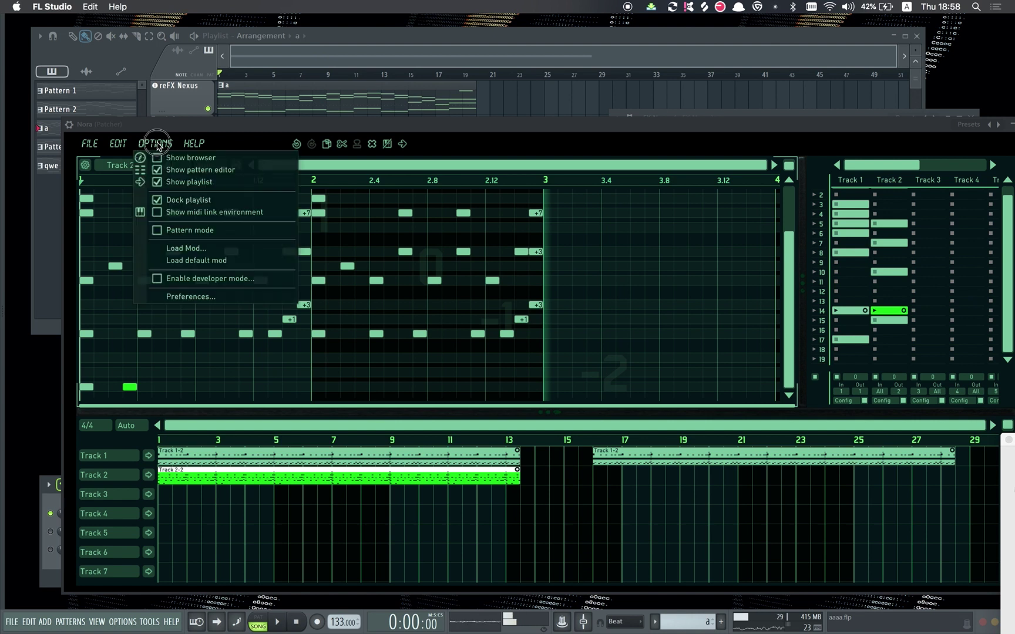
click(155, 233)
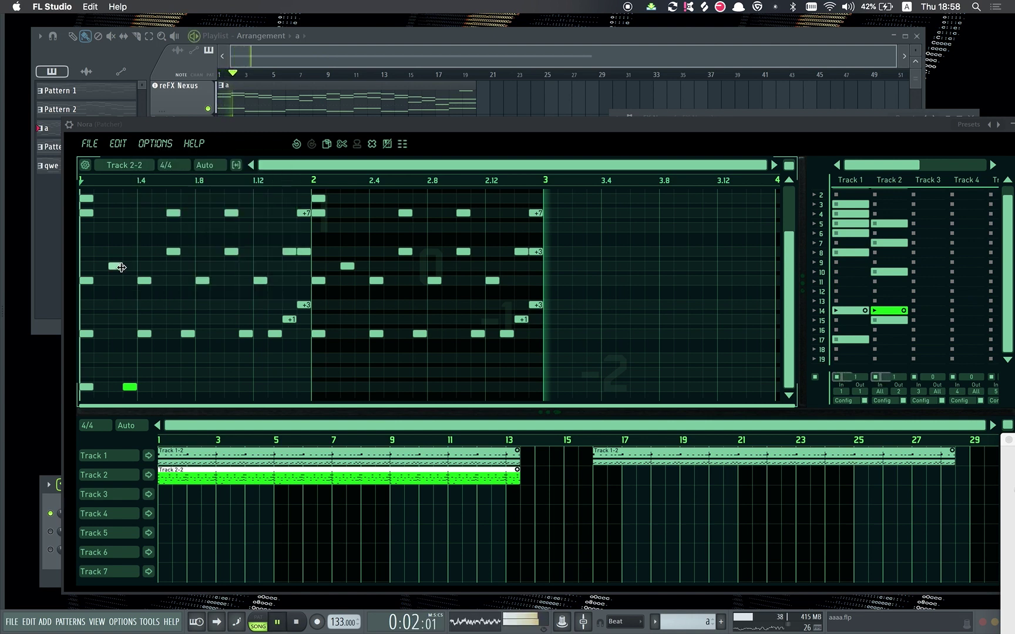
click(897, 312)
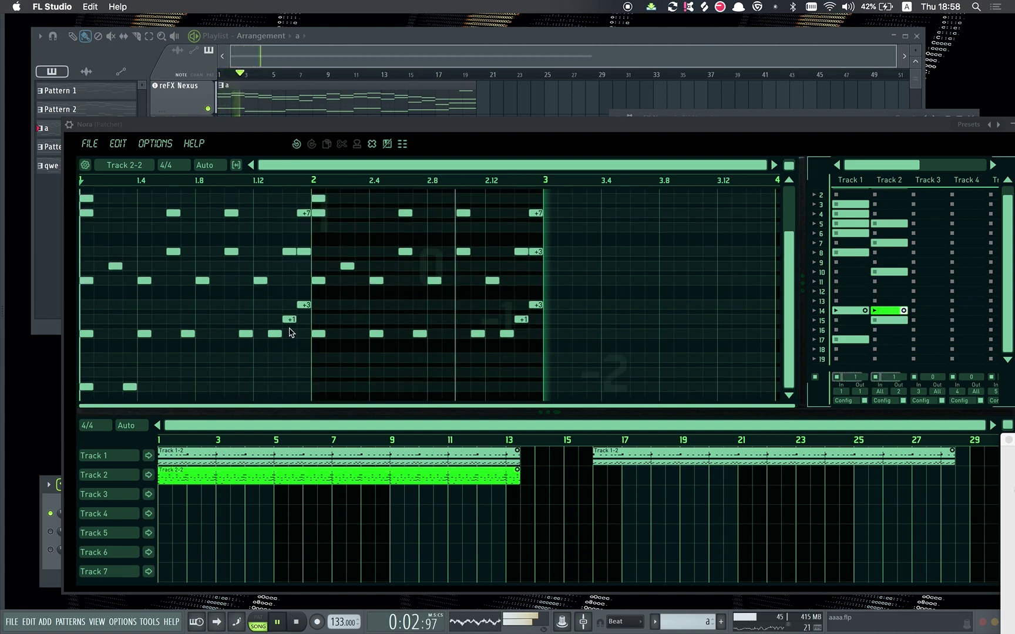
Continue the new lowest row with three more notes in bar 1, at about 1.7, 1.11 and 1.14
click(188, 387)
click(245, 386)
click(289, 386)
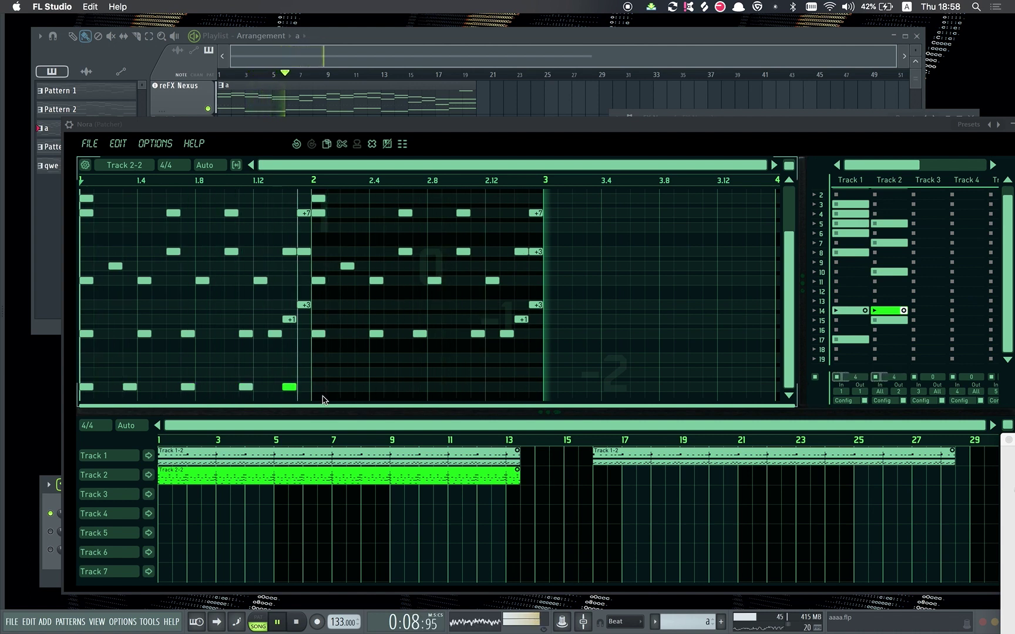
Copy the five lowest-row notes of bar 1 into bar 2 with the same timing
click(231, 373)
drag(297, 344, 65, 382)
drag(191, 393, 322, 392)
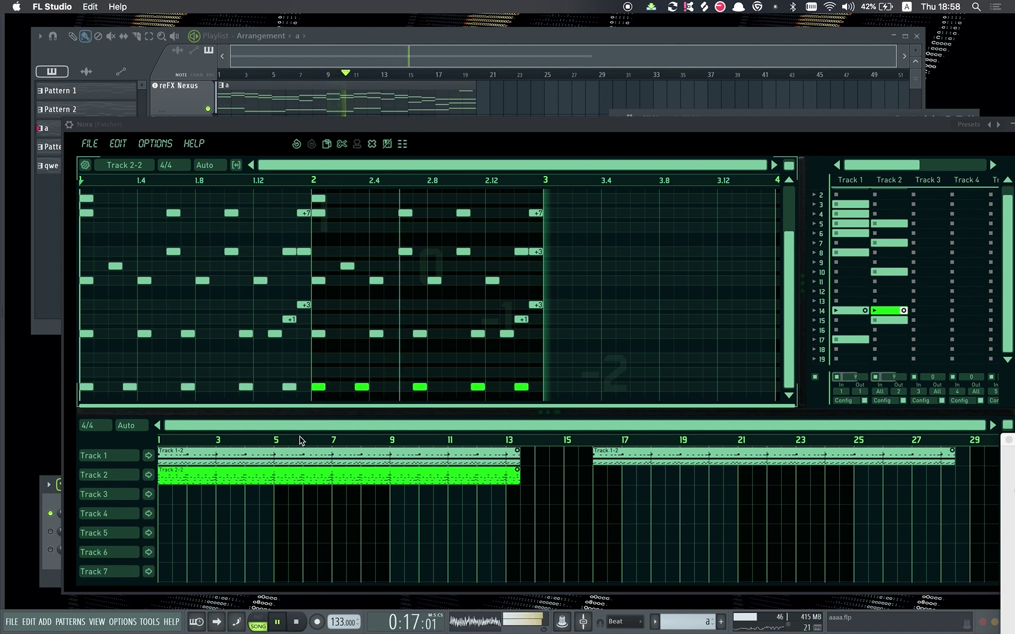
Turn Pattern mode off and play the playlist arrangement while checking the Track 2-2 notes across the octaves
click(257, 472)
scroll(182, 359, down, 1)
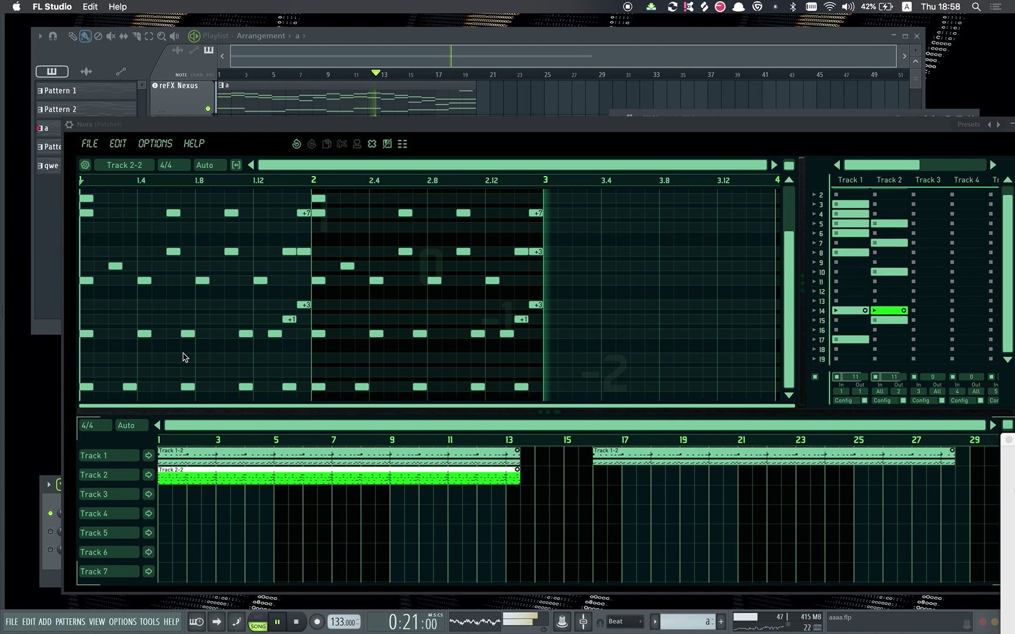
scroll(183, 357, up, 2)
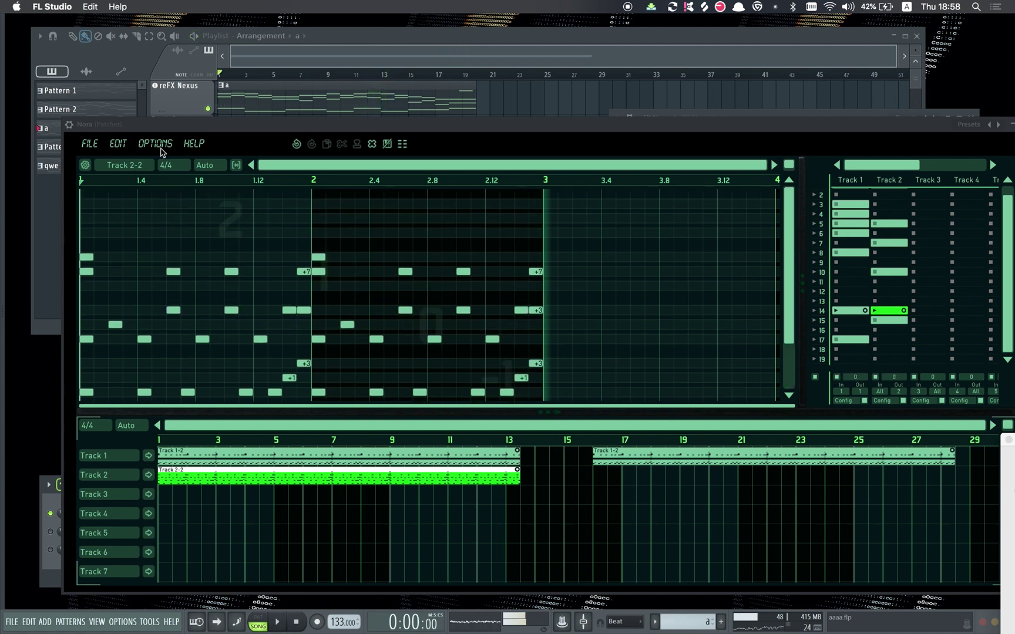
click(156, 144)
click(177, 230)
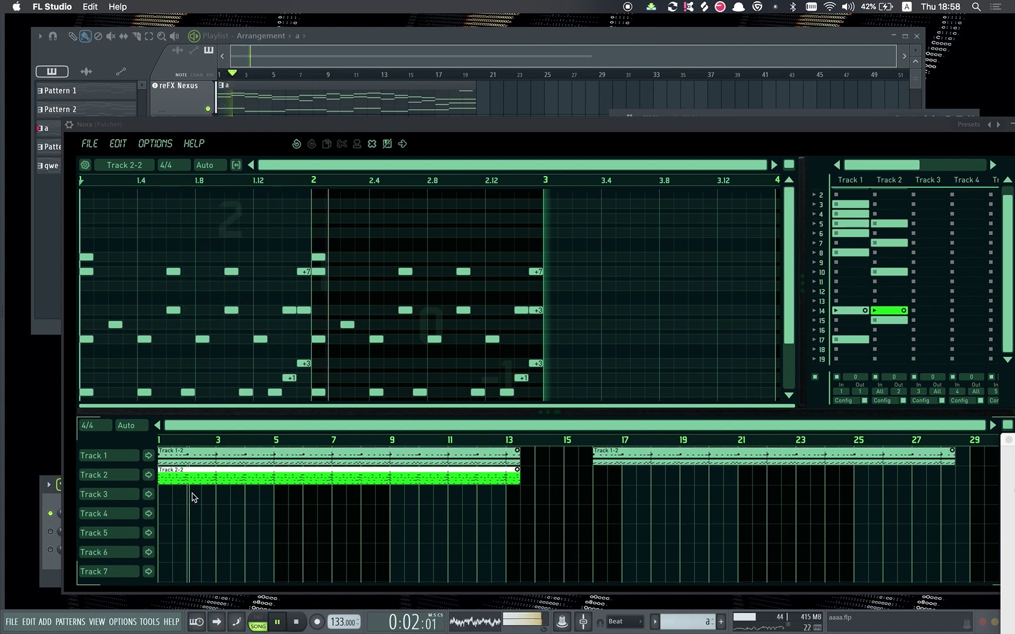
scroll(265, 337, down, 2)
scroll(263, 337, down, 1)
scroll(263, 337, up, 2)
scroll(264, 335, down, 2)
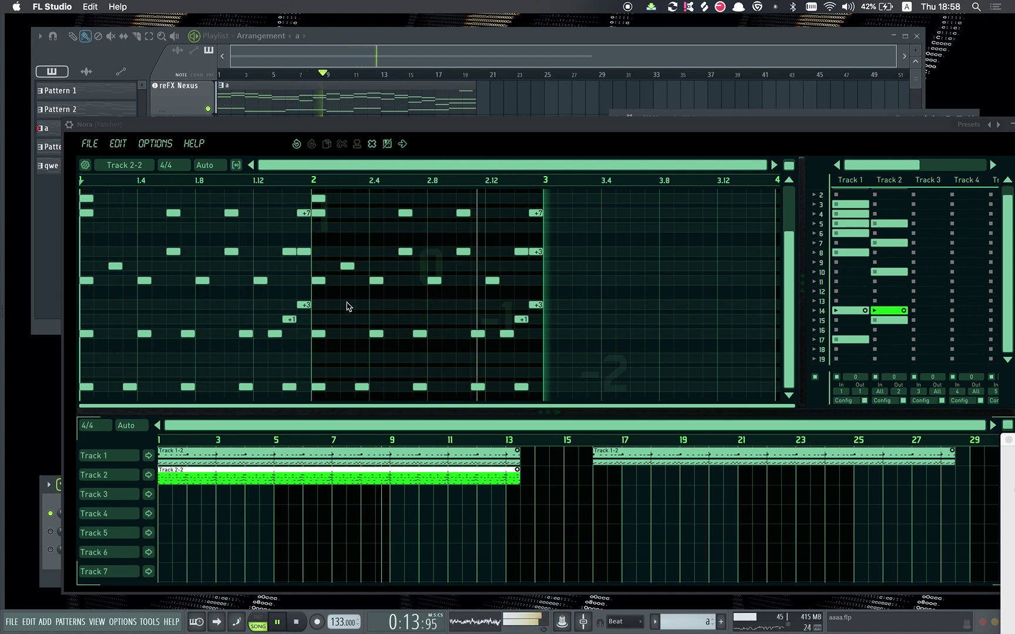
Move the Nora window aside to examine the Patcher plugin routing behind it, and bring Nora back to the middle of the screen
drag(542, 119, 133, 116)
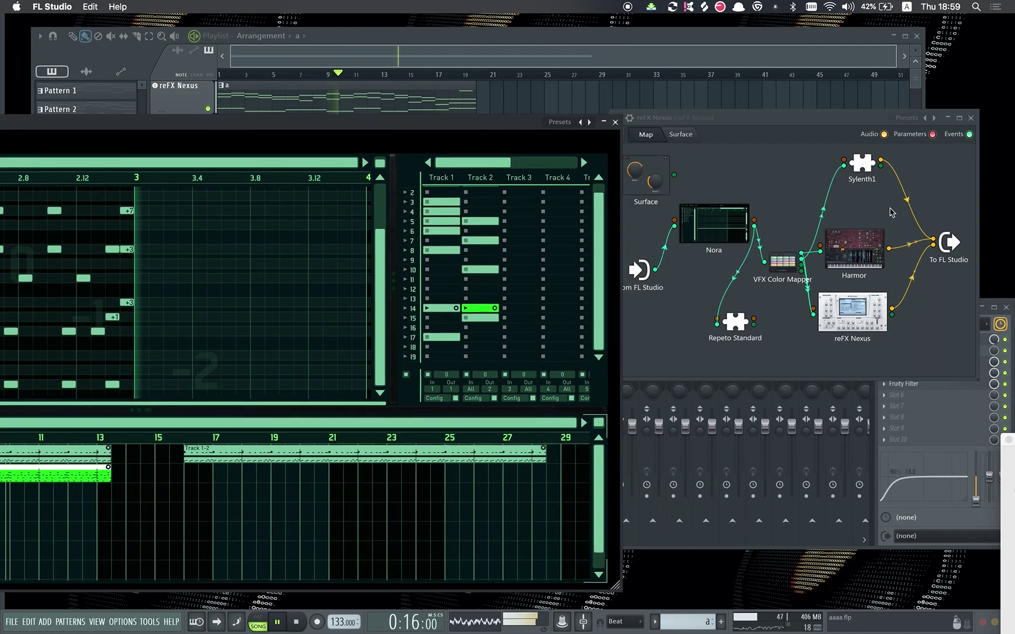
click(910, 202)
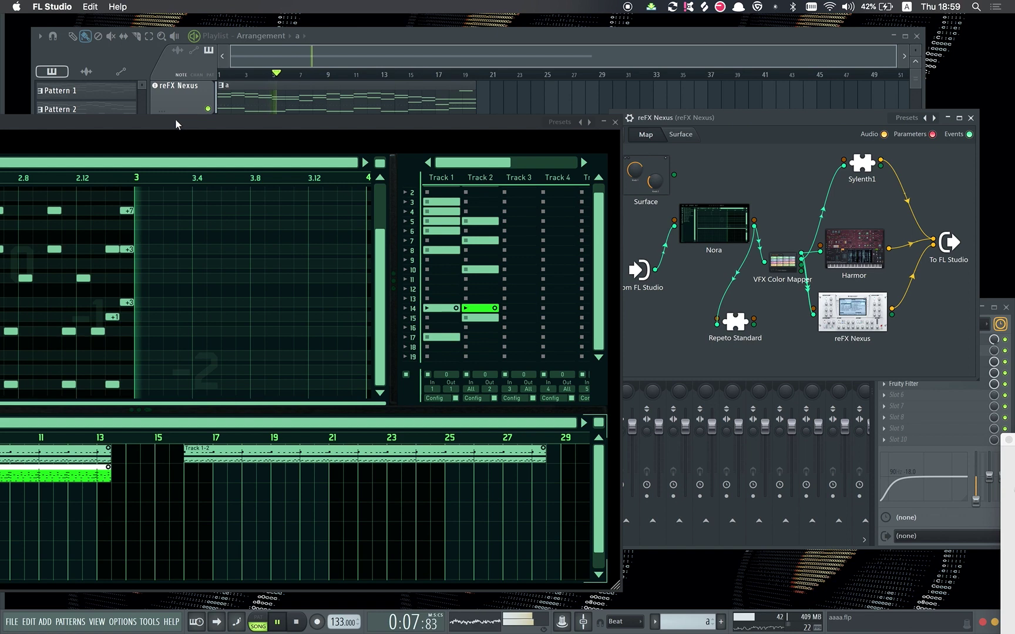
drag(176, 123, 441, 83)
drag(285, 91, 388, 88)
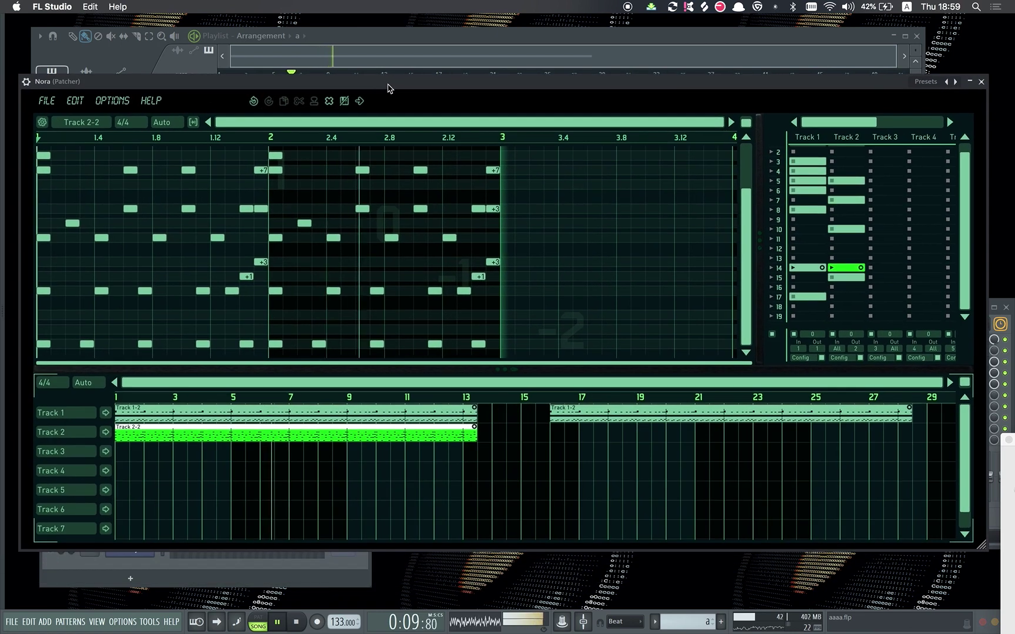